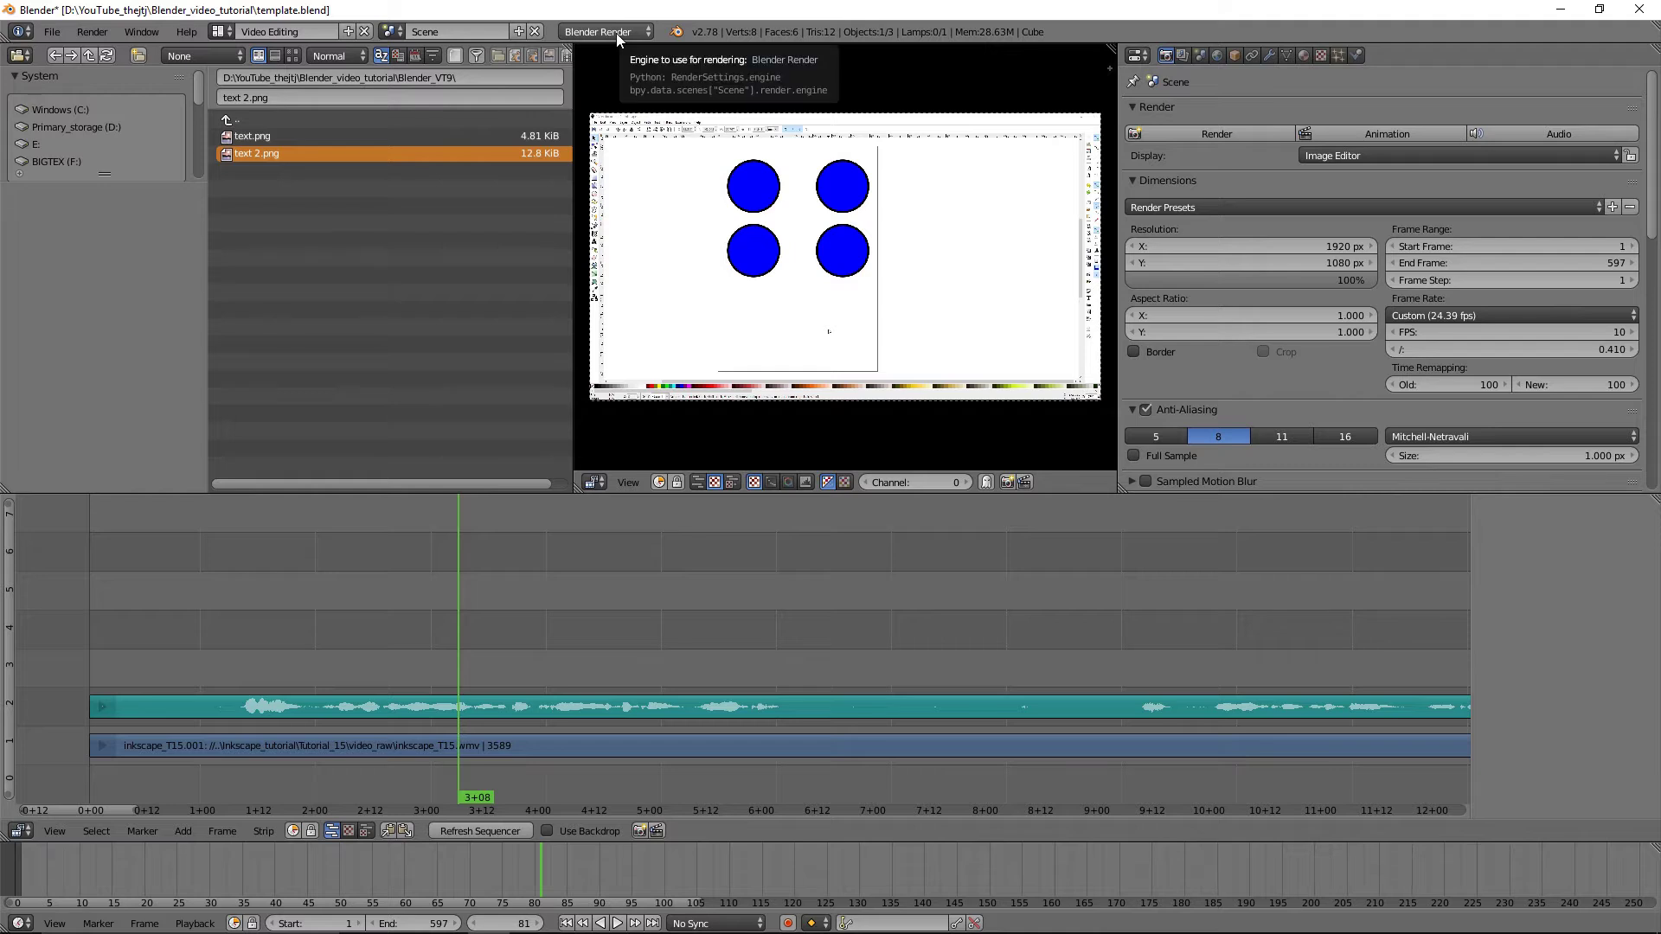
Step: Review the available render engines and the scene's resolution, frame range, aspect ratio and frame rate settings
{"action": "left_click", "coordinate": [645, 33]}
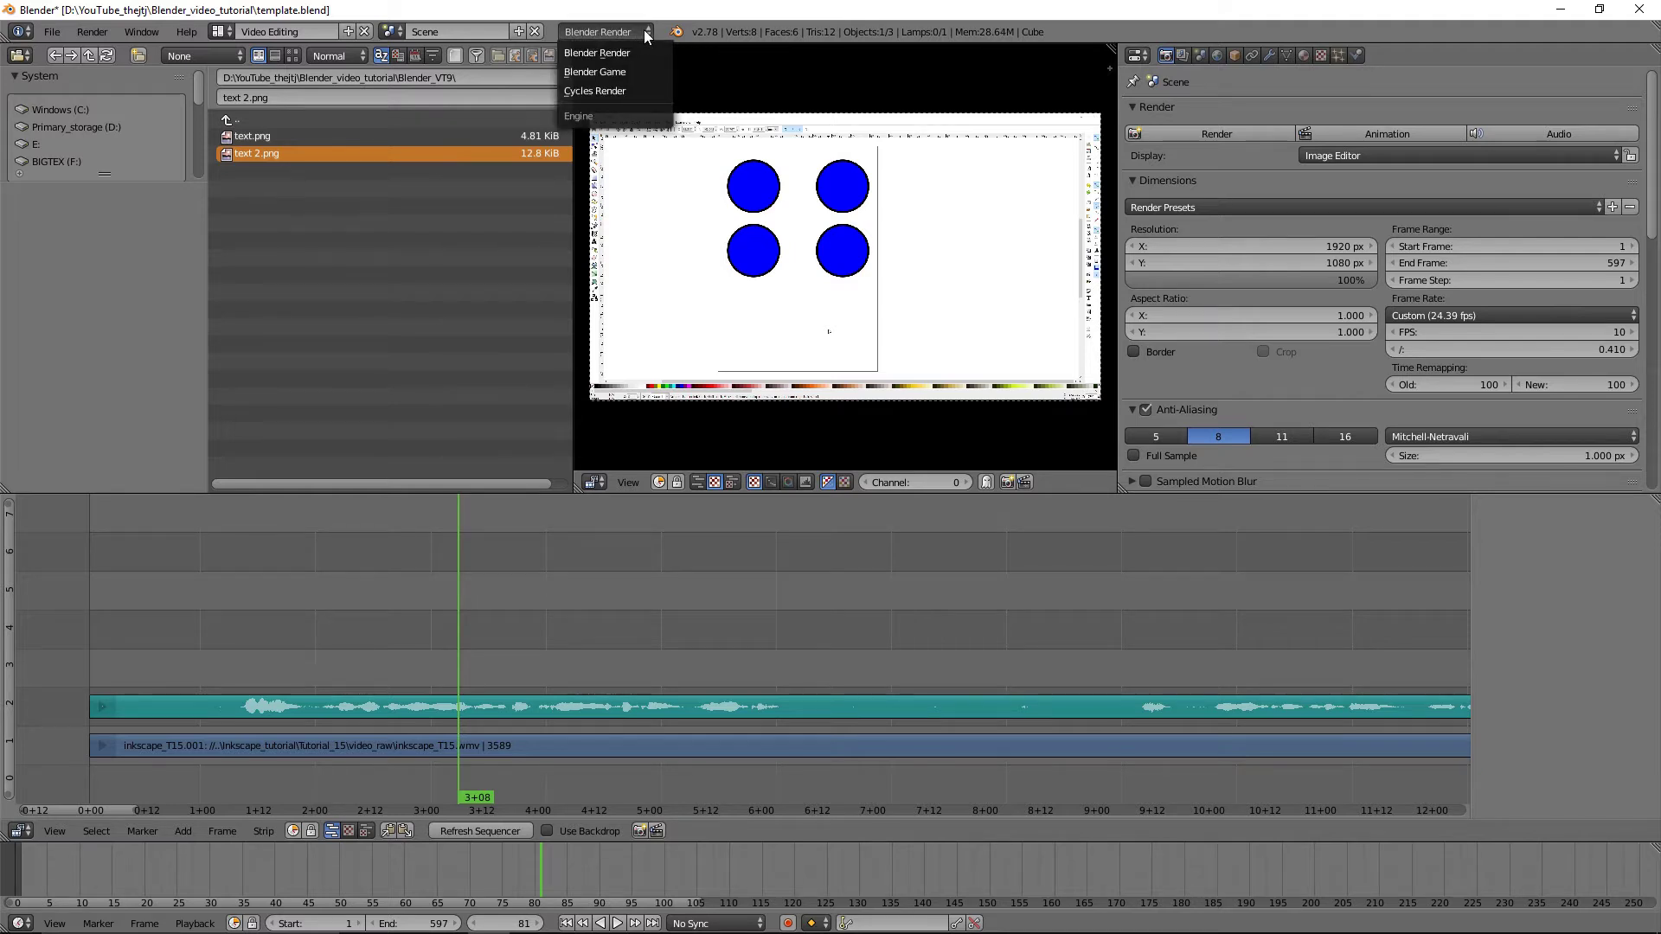
{"action": "left_click", "coordinate": [645, 34]}
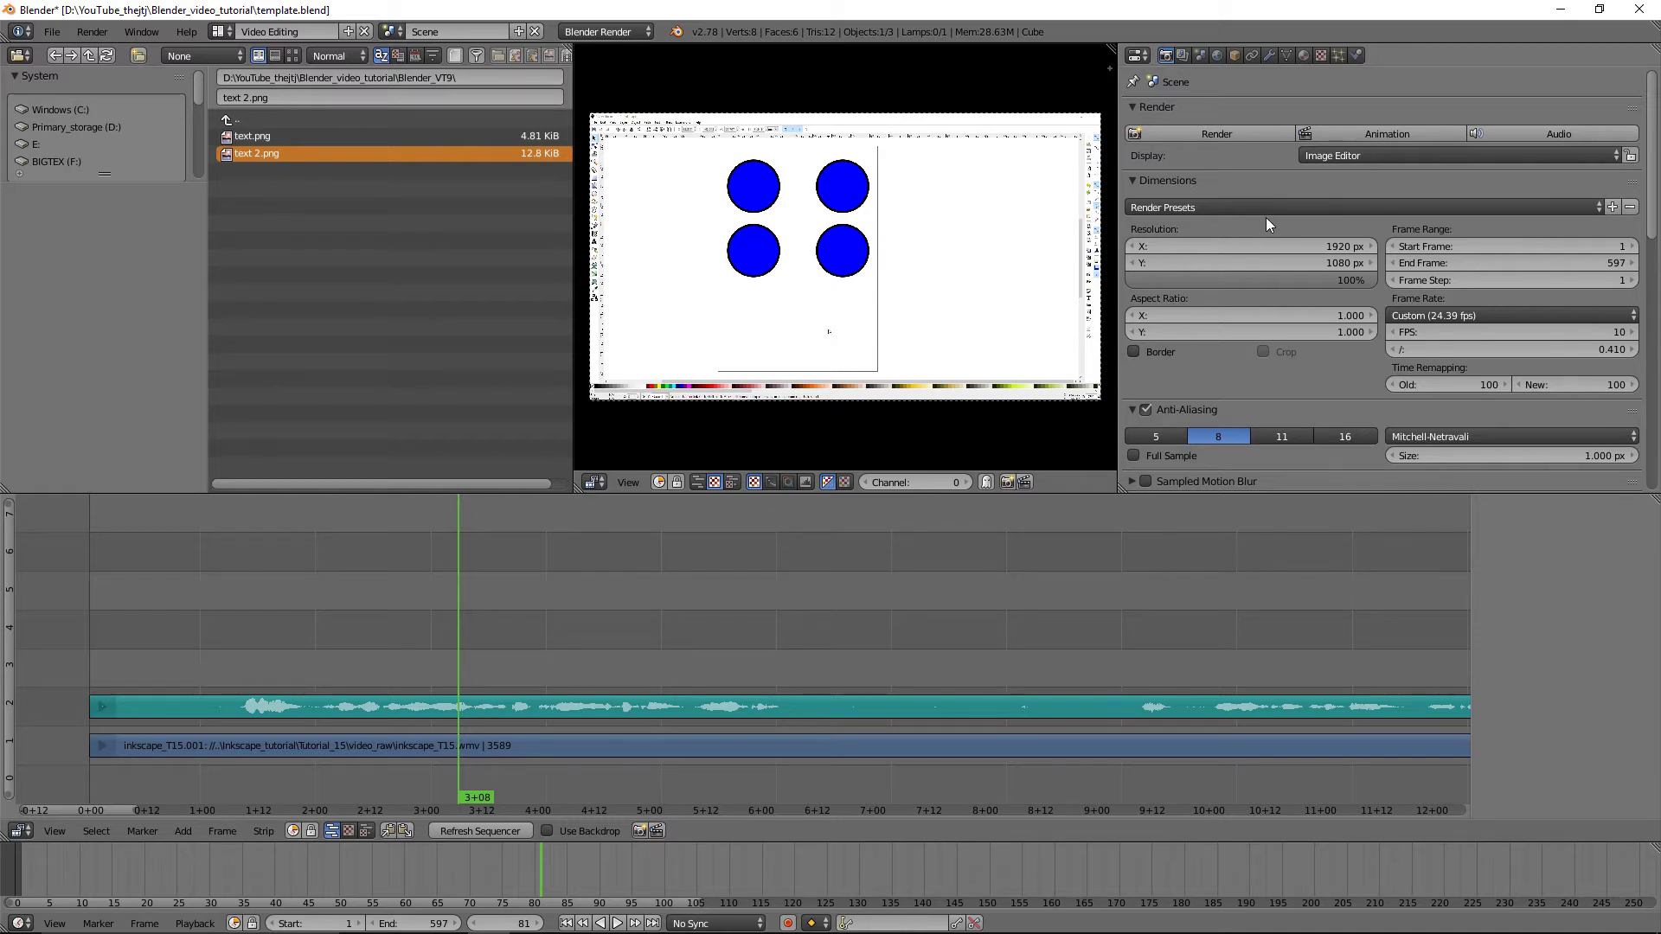
{"action": "scroll", "coordinate": [1264, 216], "scroll_direction": "down", "scroll_amount": 1}
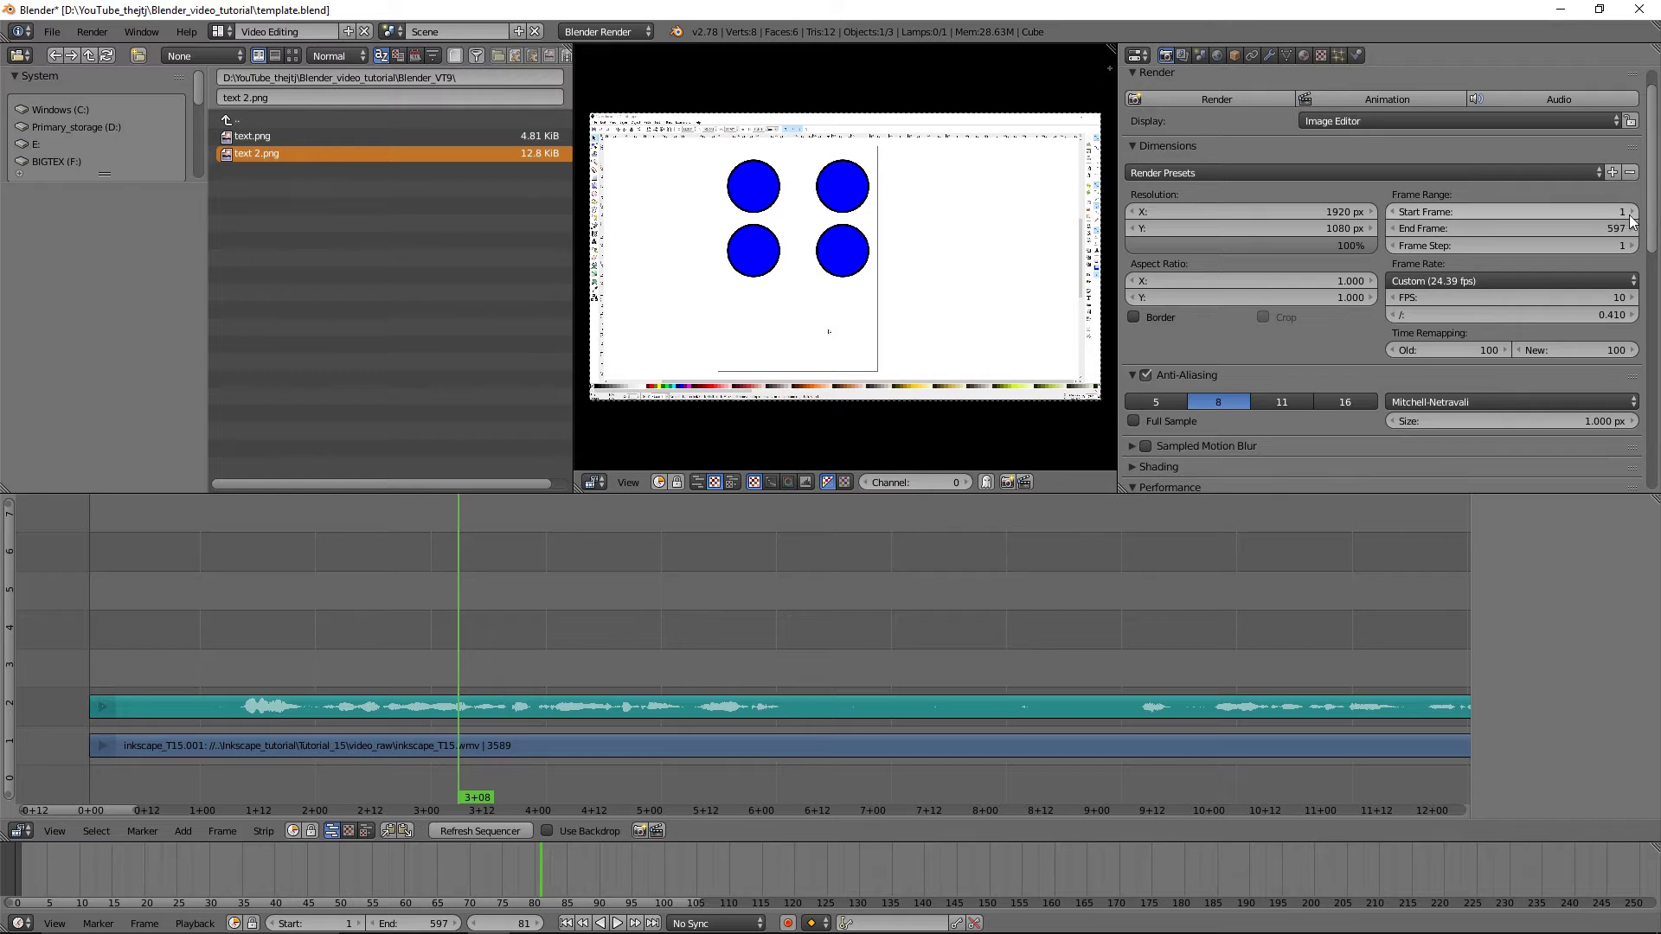
{"action": "left_click_drag", "start_coordinate": [1512, 212], "coordinate": [1634, 208]}
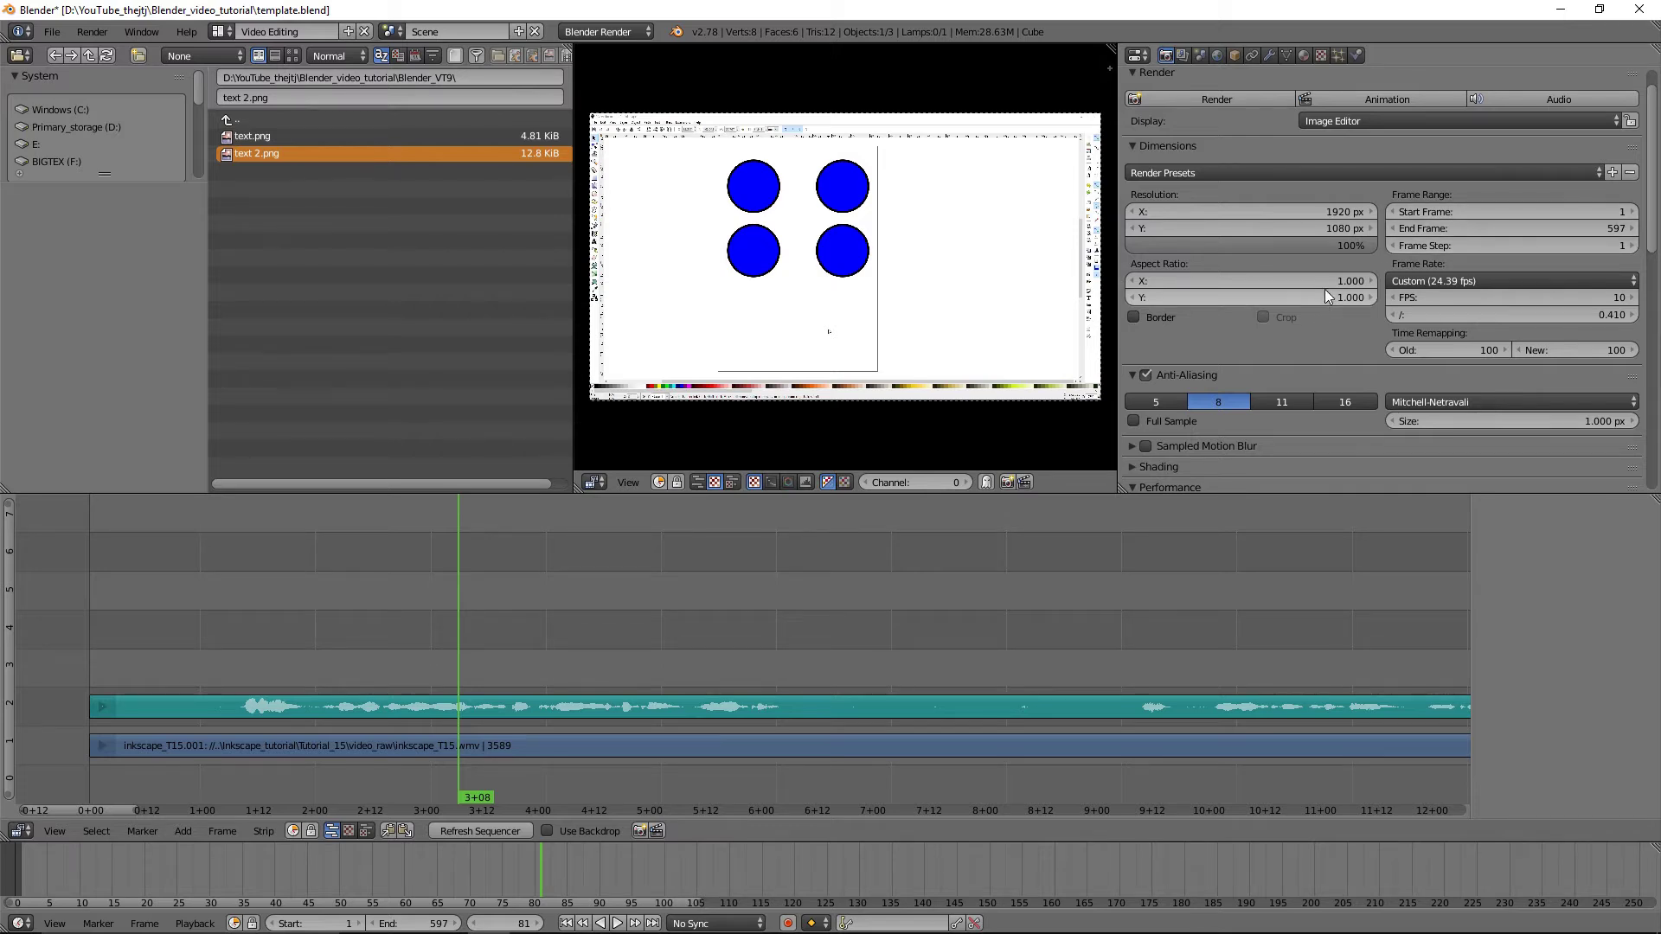
{"action": "scroll", "coordinate": [1327, 299], "scroll_direction": "down", "scroll_amount": 1}
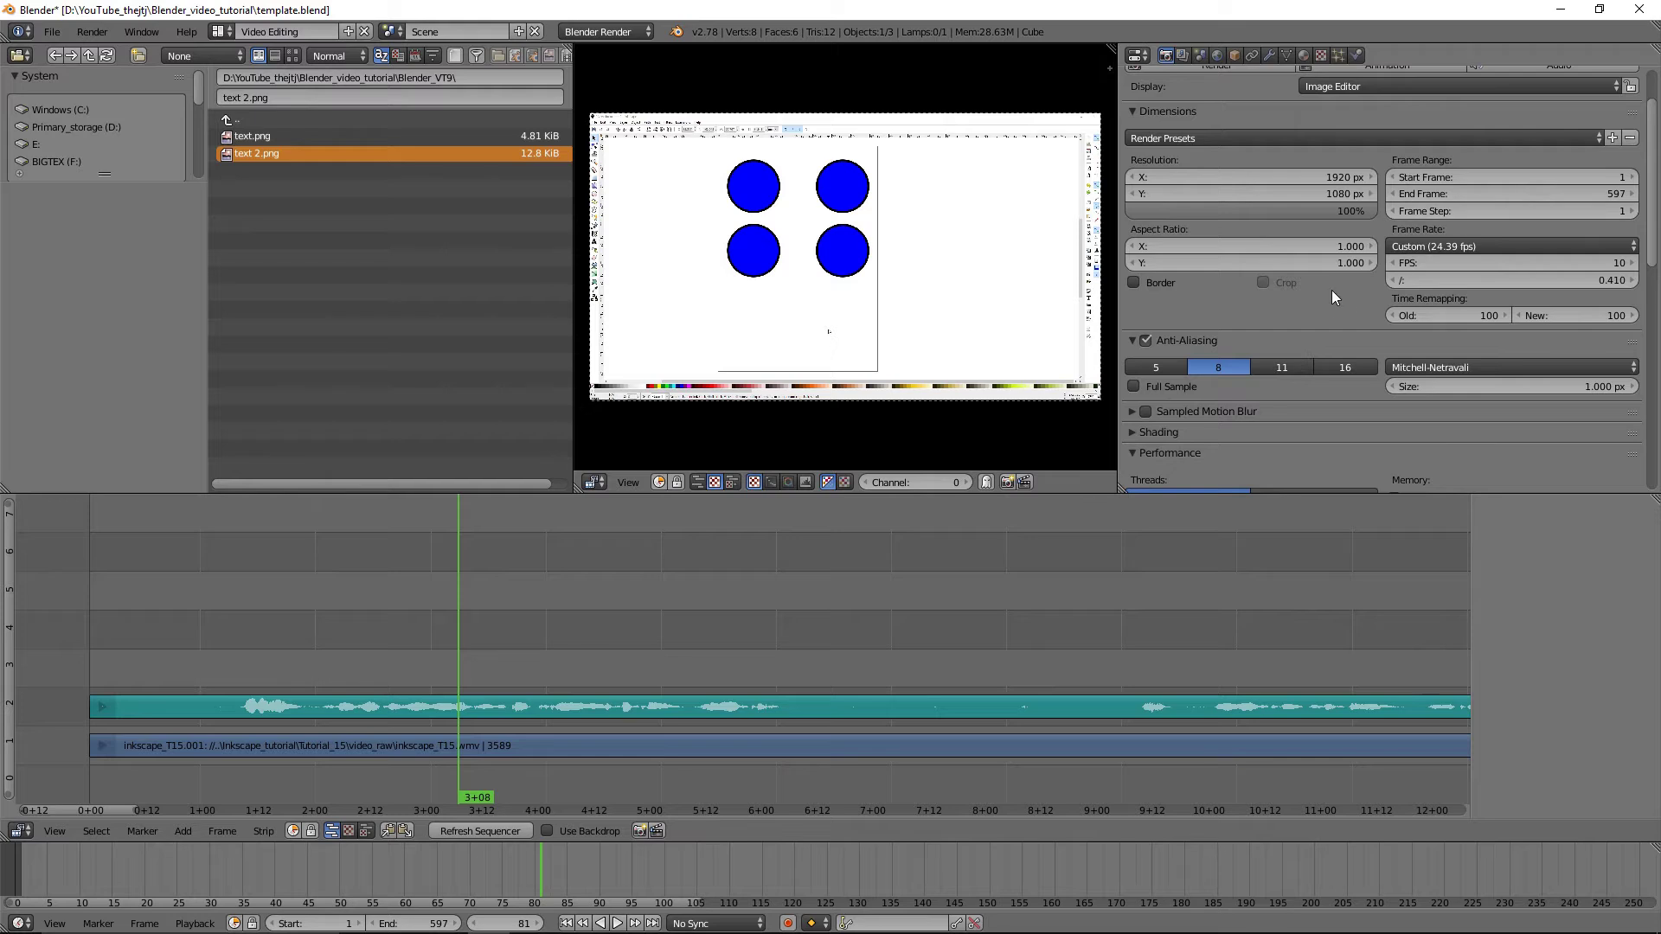
{"action": "scroll", "coordinate": [1331, 289], "scroll_direction": "down", "scroll_amount": 1}
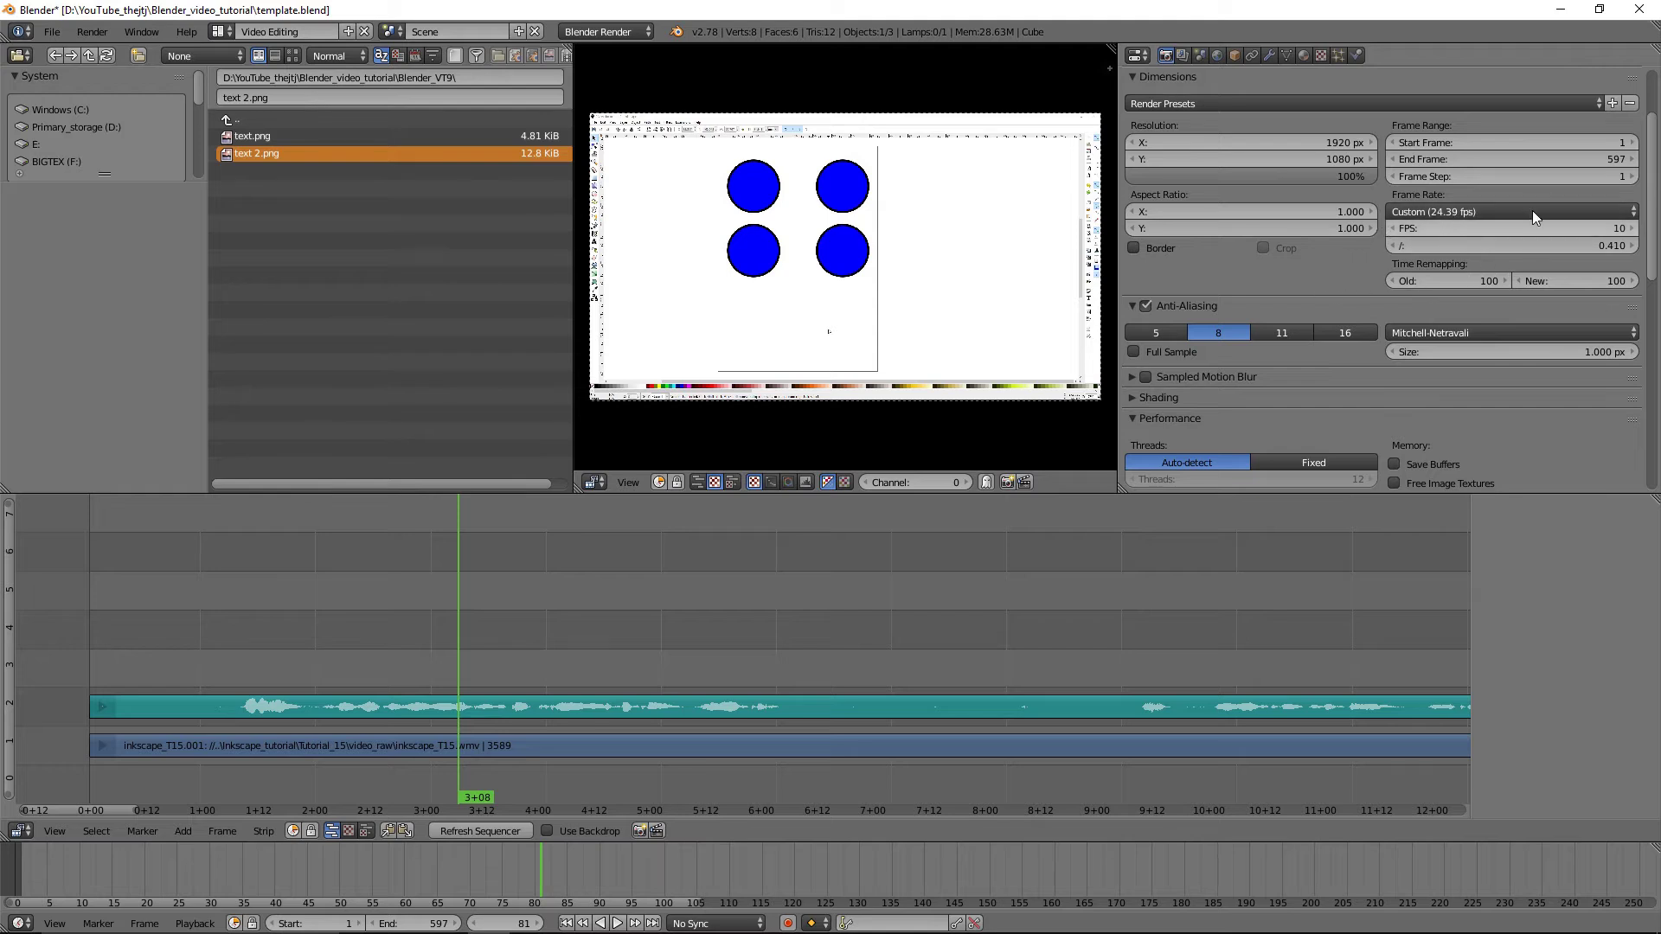
{"action": "left_click", "coordinate": [1634, 214]}
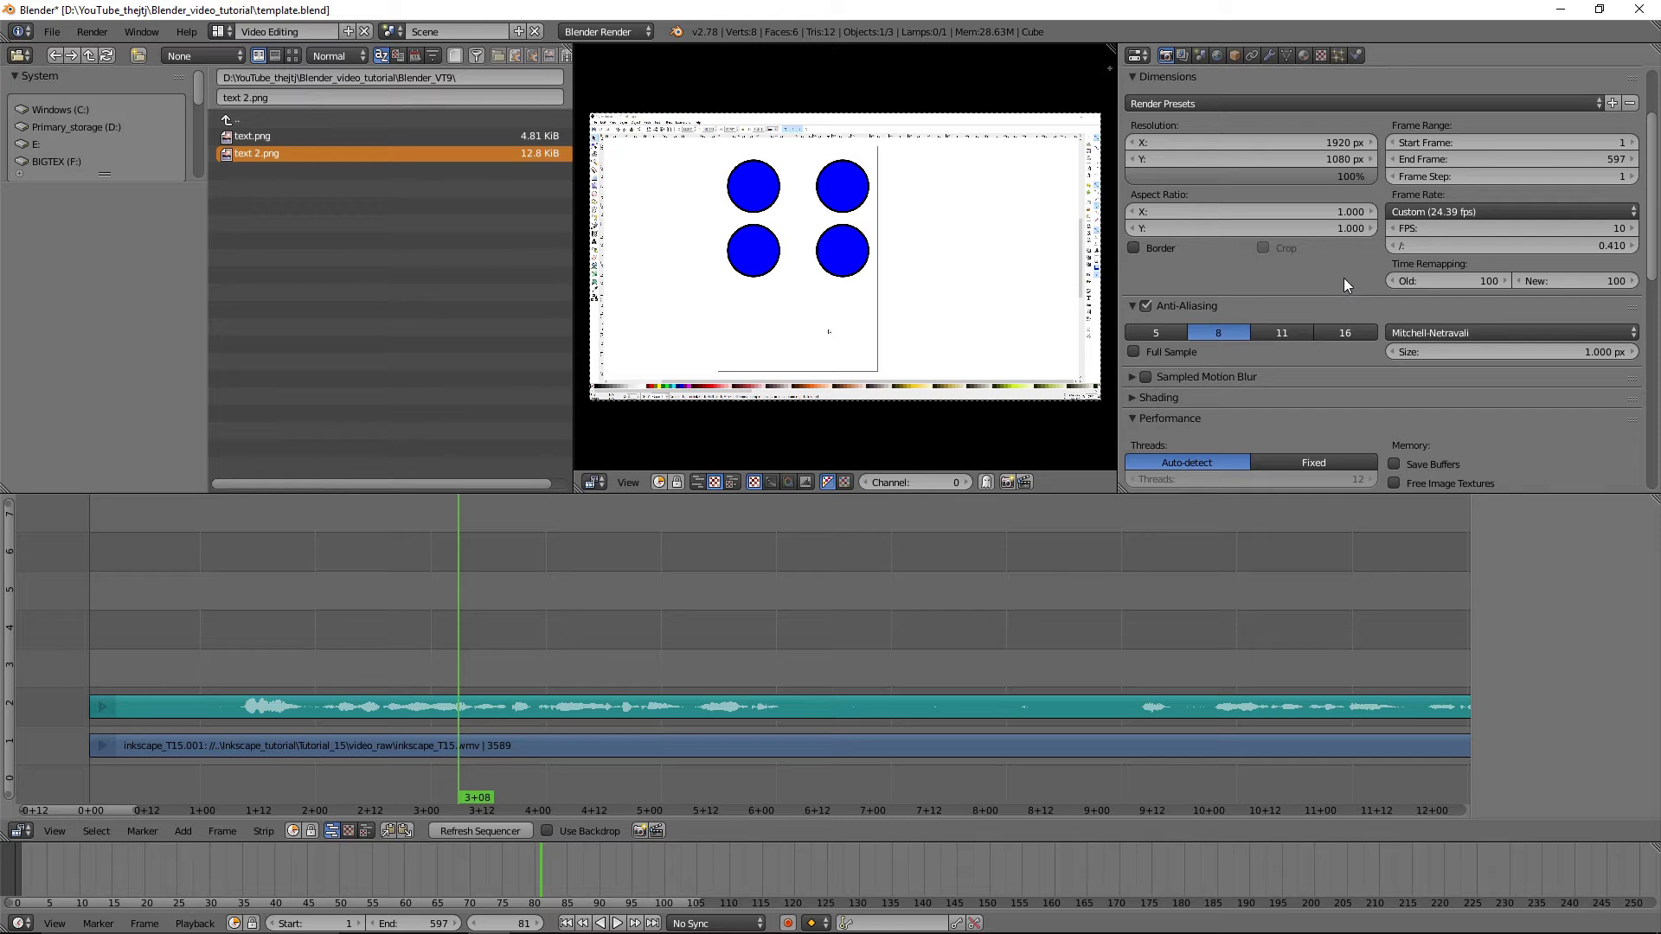
Step: Examine the anti-aliasing, performance and metadata render settings
{"action": "scroll", "coordinate": [1342, 278], "scroll_direction": "down", "scroll_amount": 3}
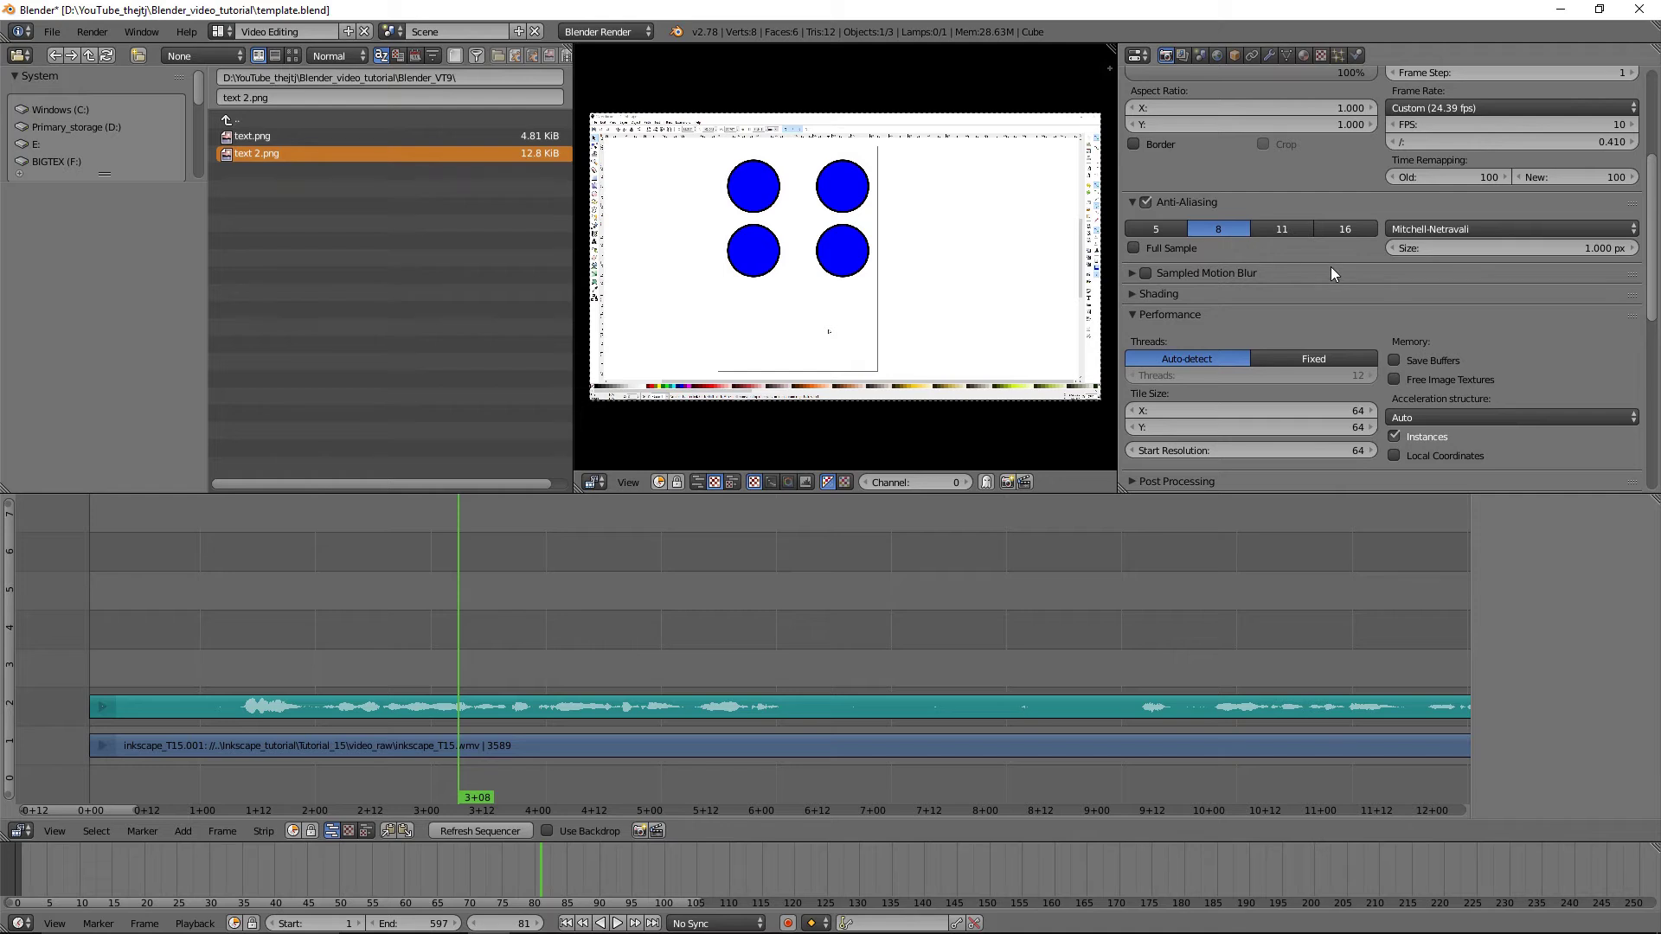
{"action": "scroll", "coordinate": [1331, 272], "scroll_direction": "down", "scroll_amount": 2}
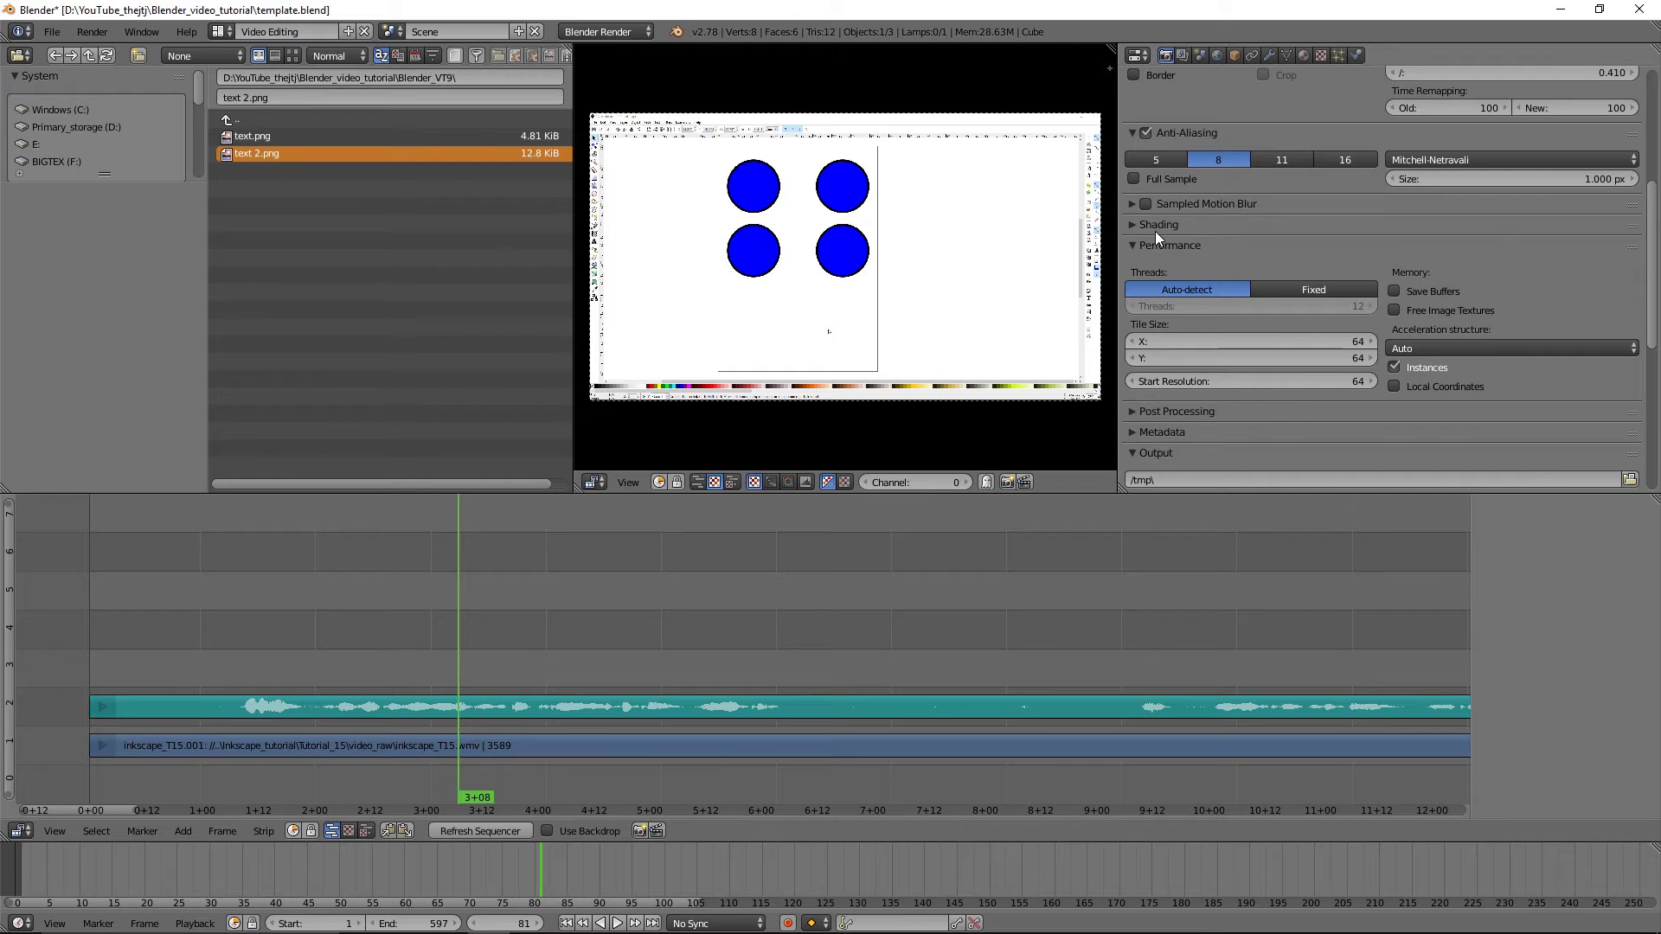
{"action": "scroll", "coordinate": [1311, 236], "scroll_direction": "down", "scroll_amount": 3}
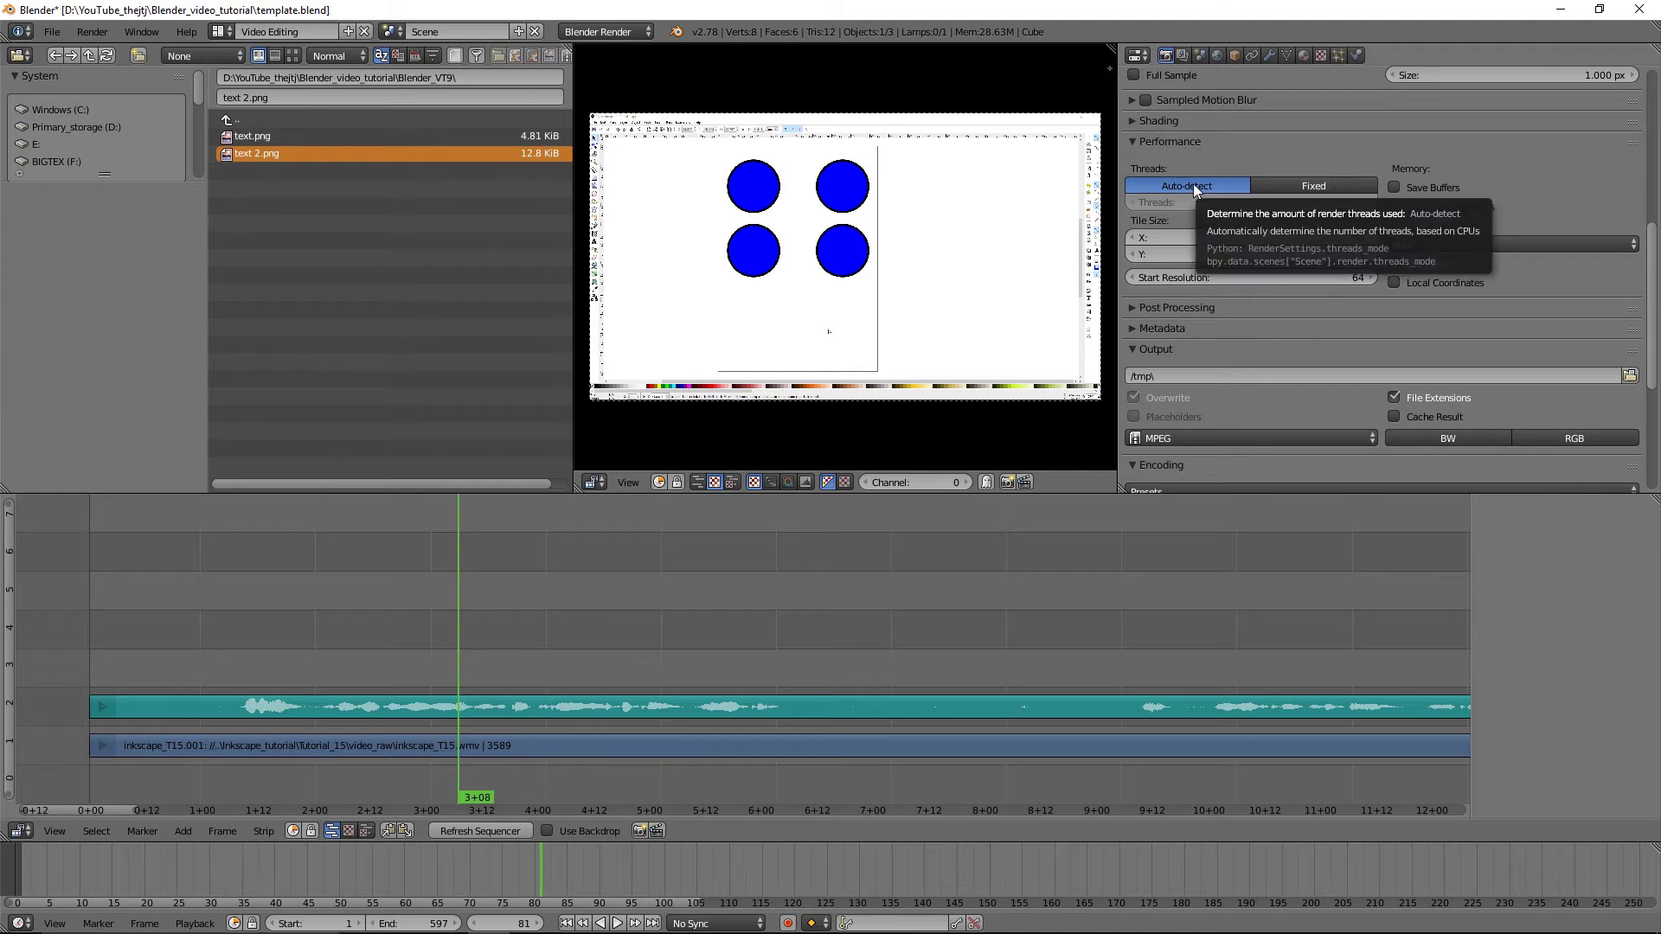
{"action": "scroll", "coordinate": [1300, 158], "scroll_direction": "down", "scroll_amount": 1}
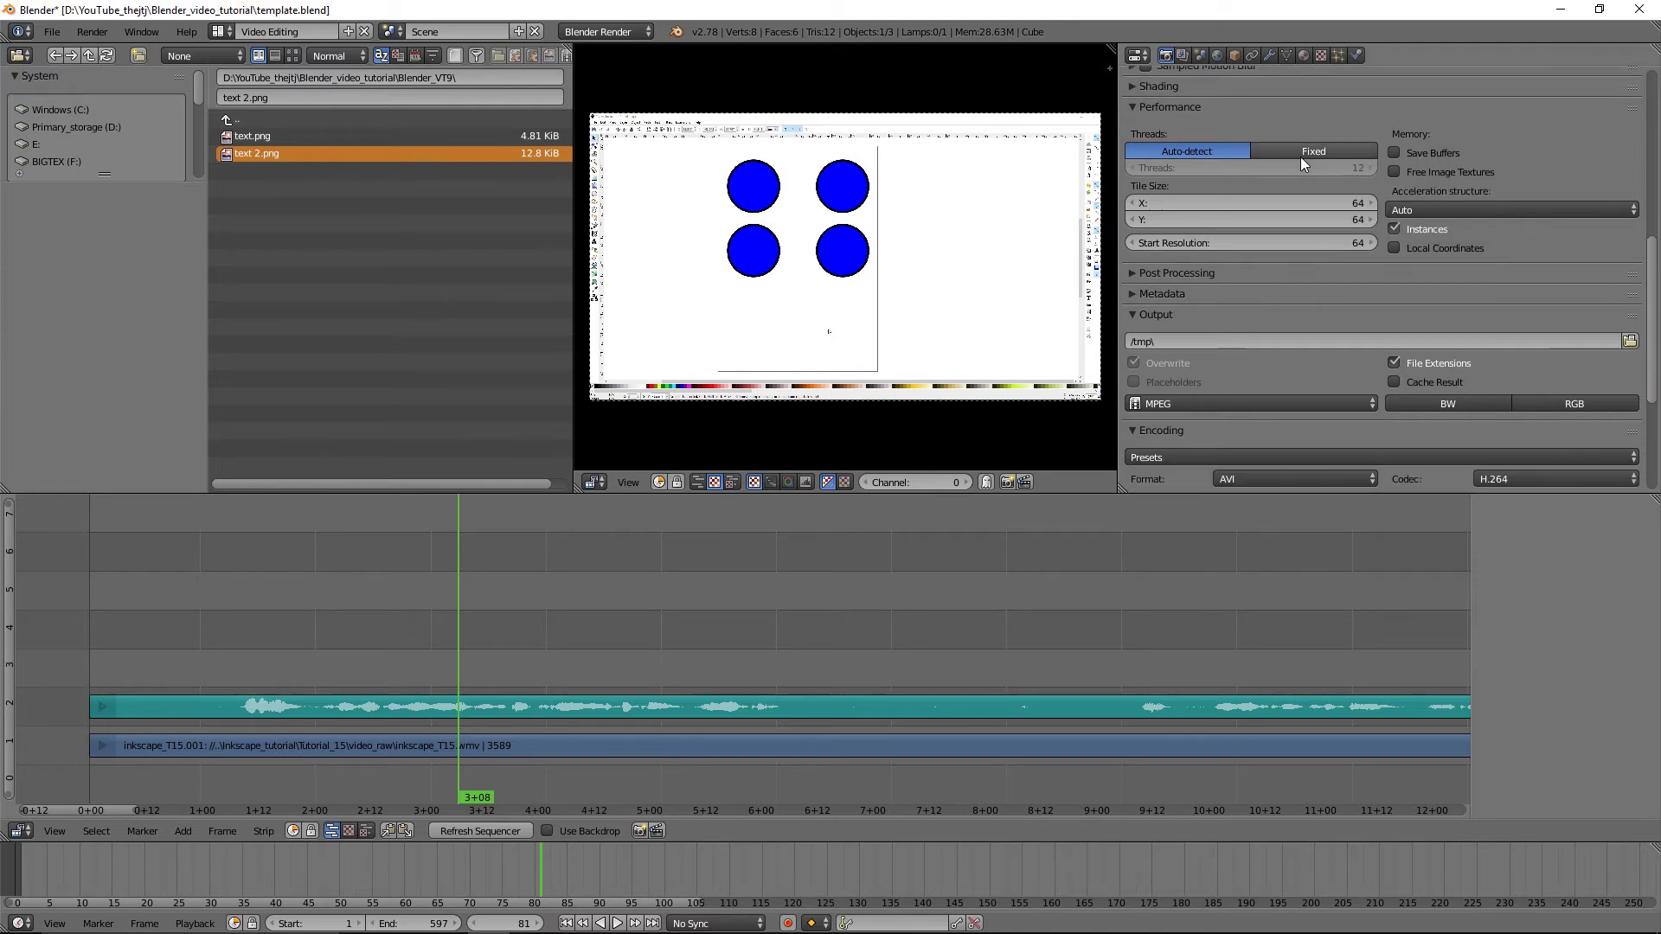
{"action": "scroll", "coordinate": [1296, 248], "scroll_direction": "down", "scroll_amount": 2}
{"action": "scroll", "coordinate": [1295, 248], "scroll_direction": "down", "scroll_amount": 3}
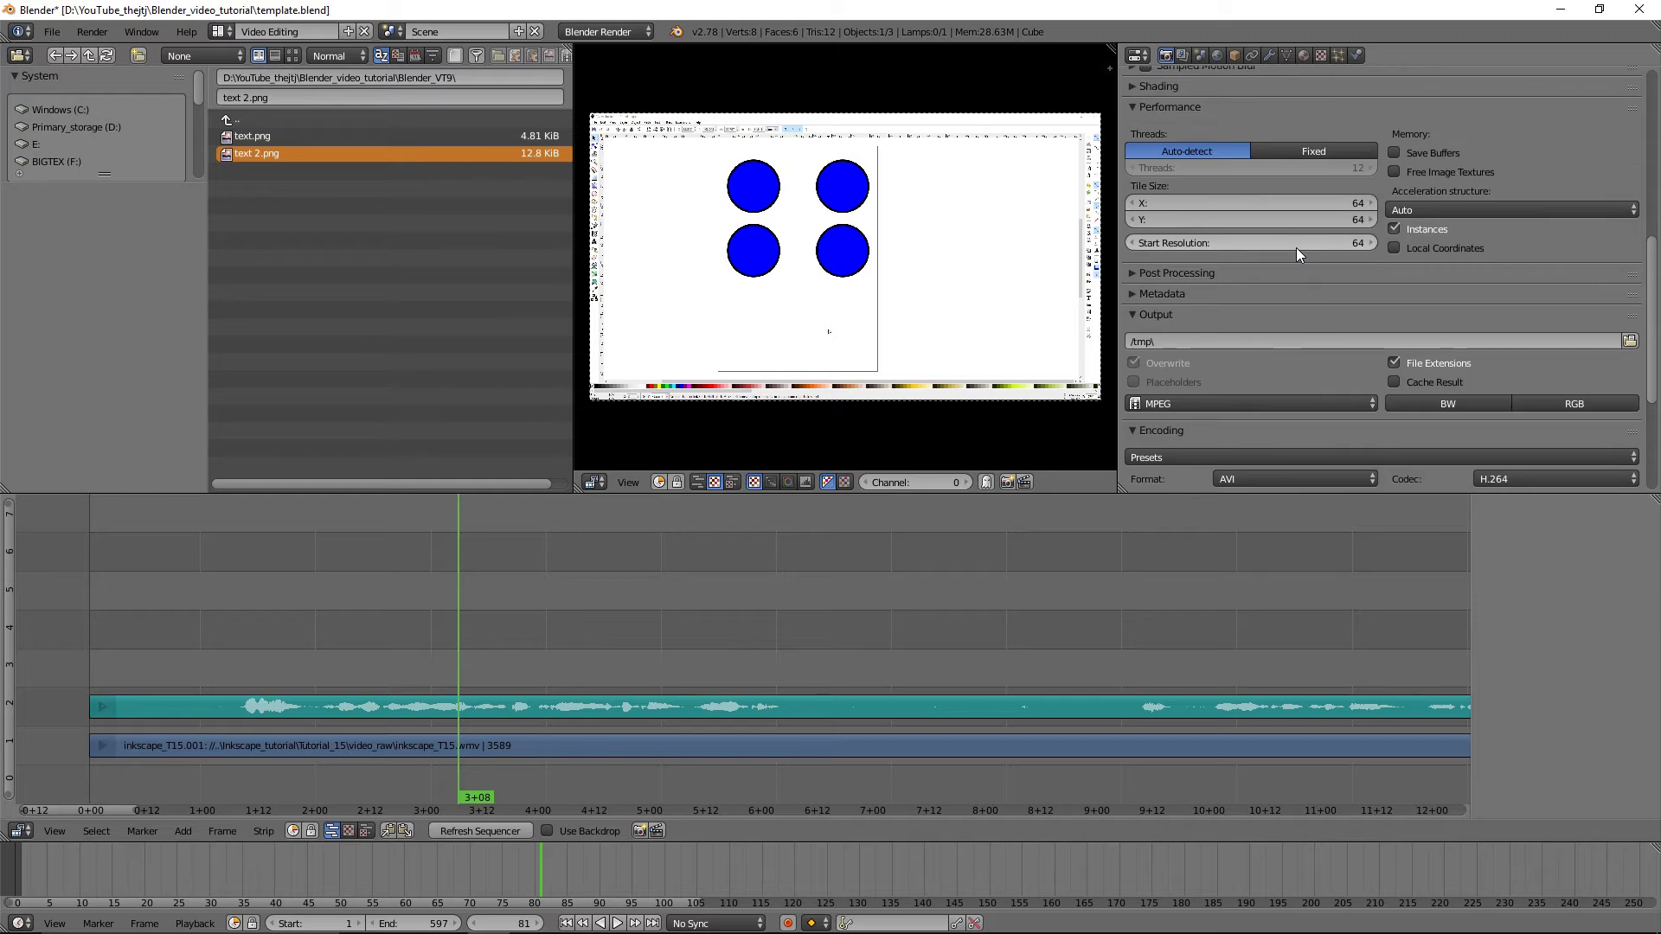
{"action": "scroll", "coordinate": [1296, 247], "scroll_direction": "up", "scroll_amount": 8}
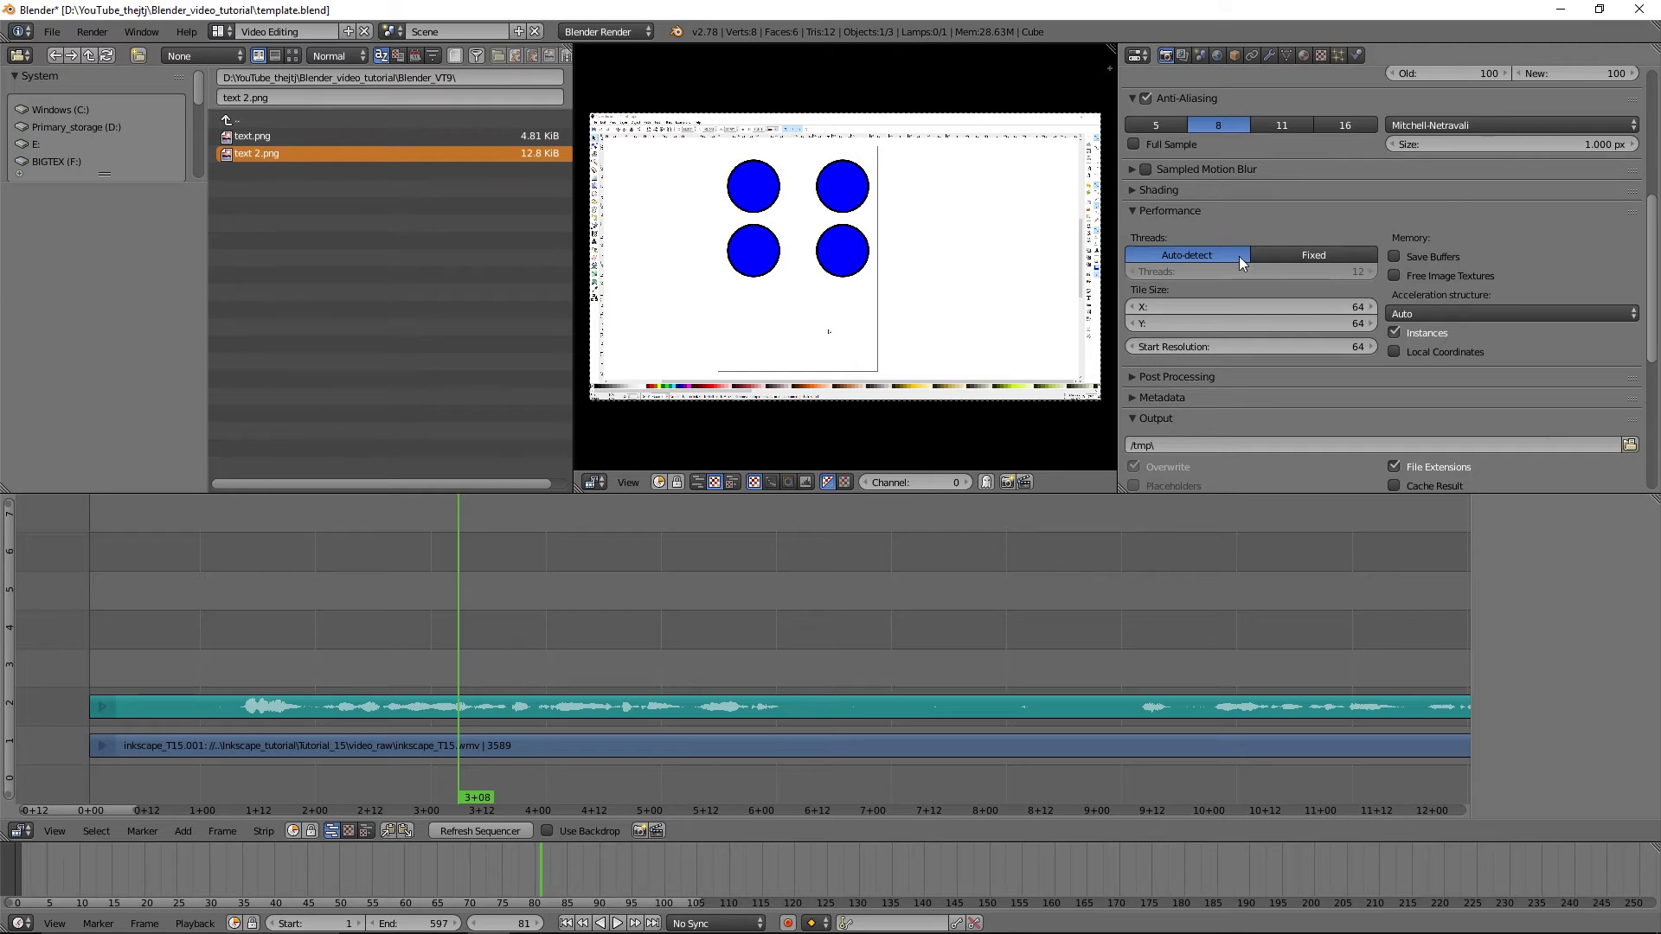
{"action": "scroll", "coordinate": [1246, 294], "scroll_direction": "down", "scroll_amount": 2}
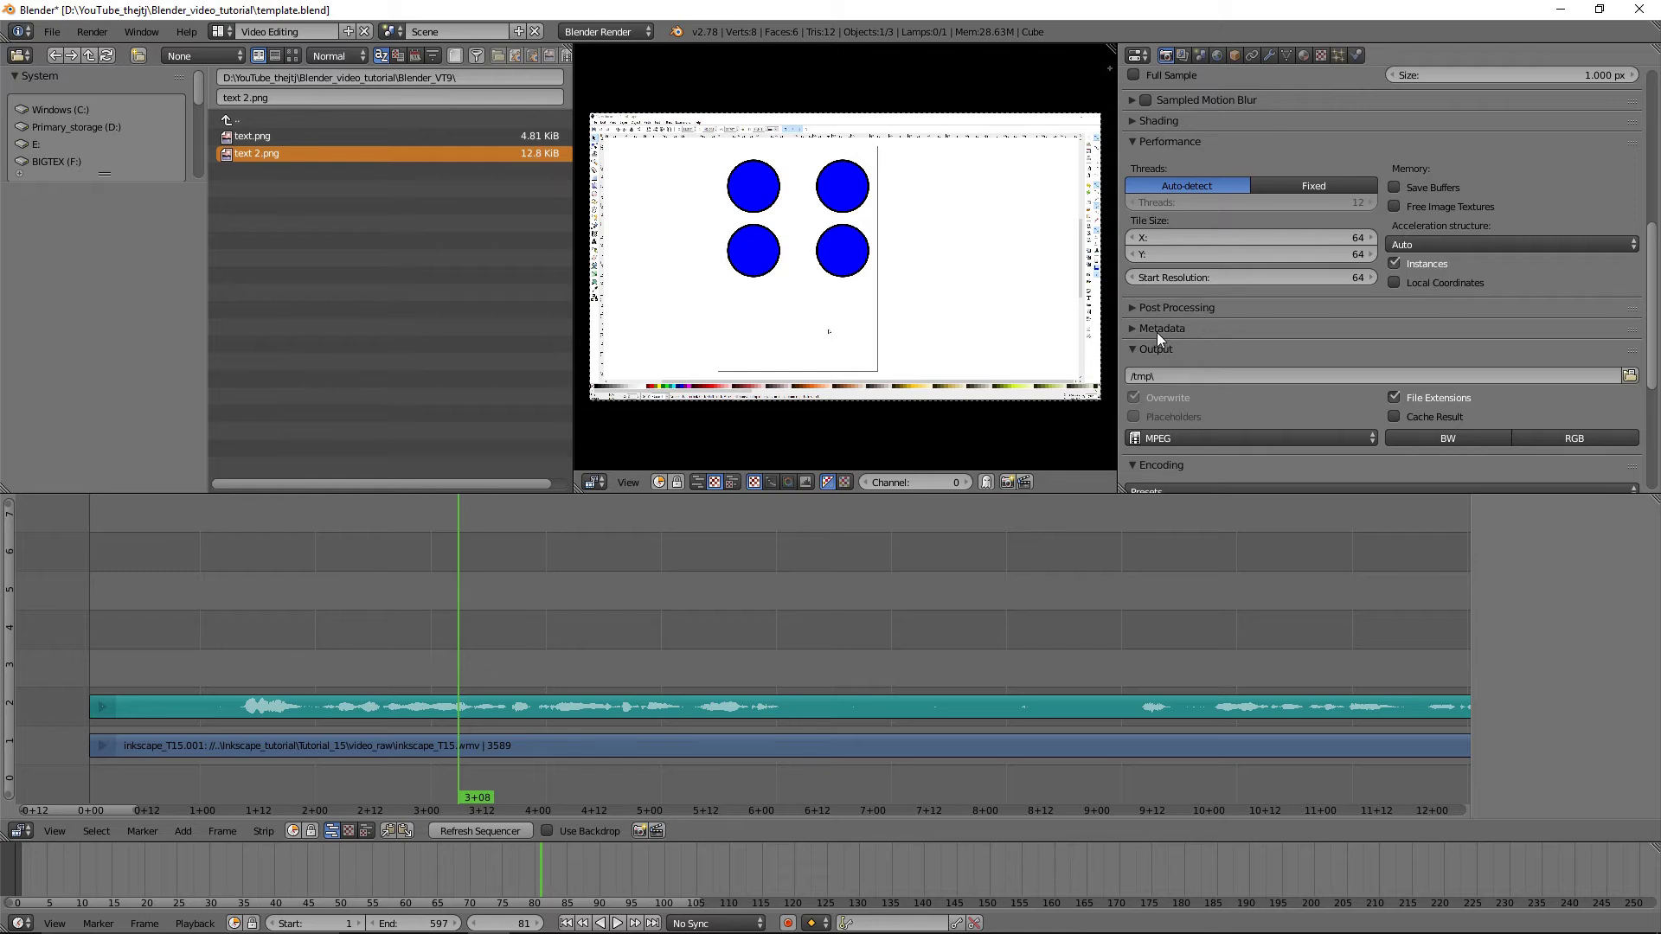
{"action": "left_click", "coordinate": [1134, 328]}
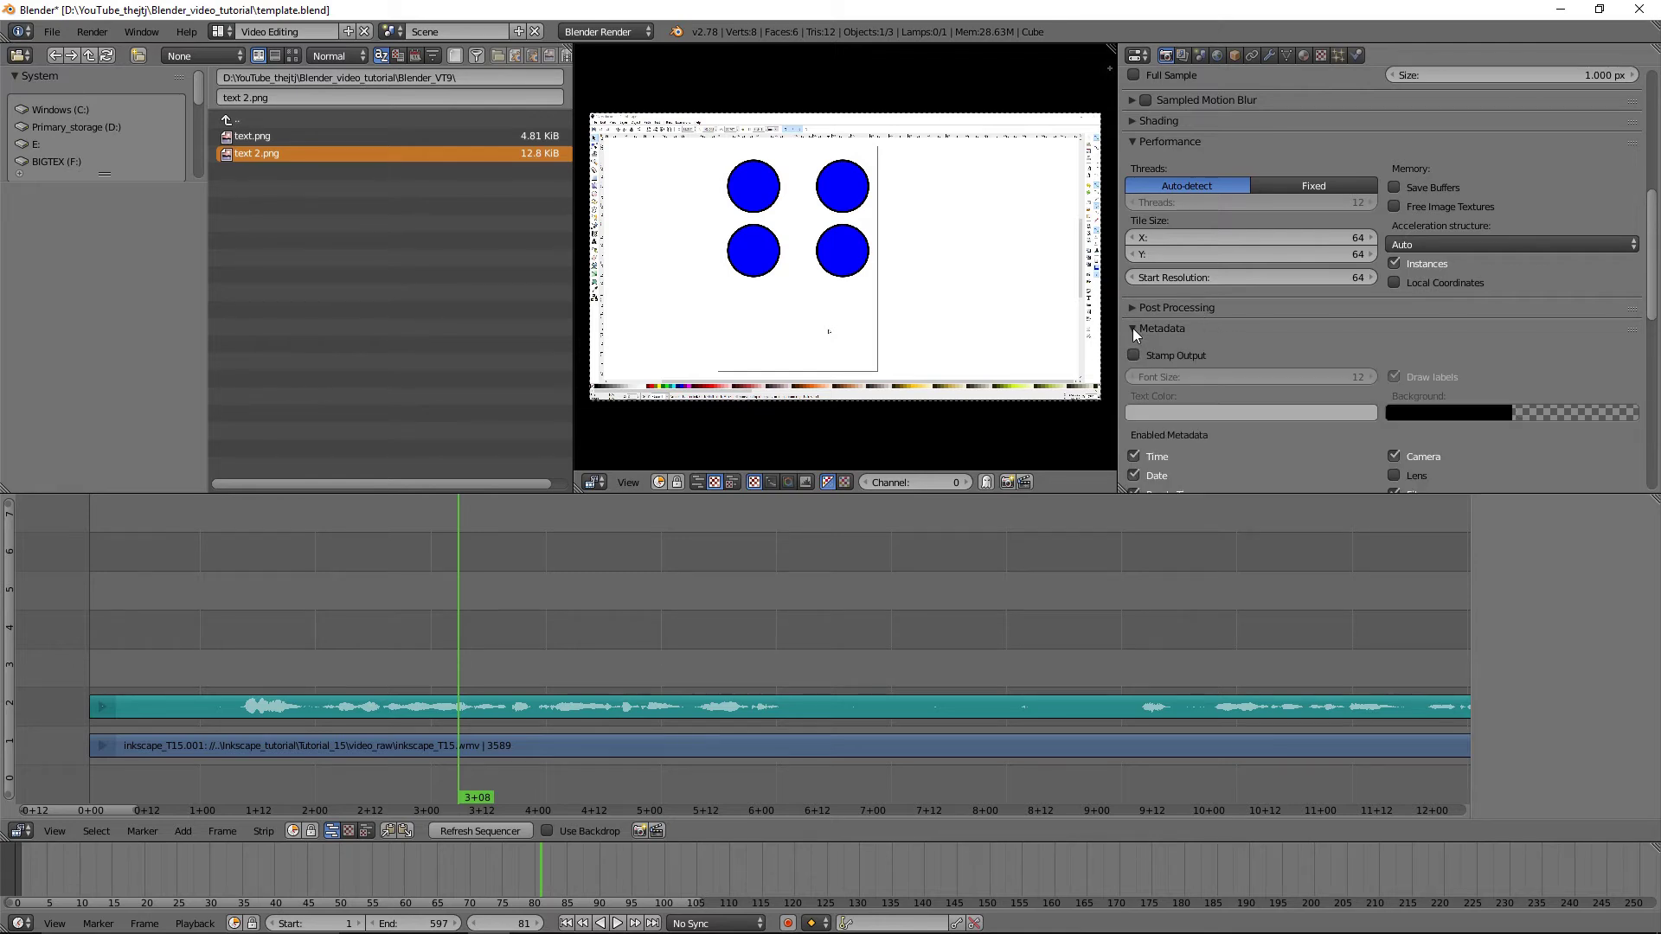
{"action": "left_click", "coordinate": [1133, 329]}
{"action": "scroll", "coordinate": [1236, 331], "scroll_direction": "down", "scroll_amount": 2}
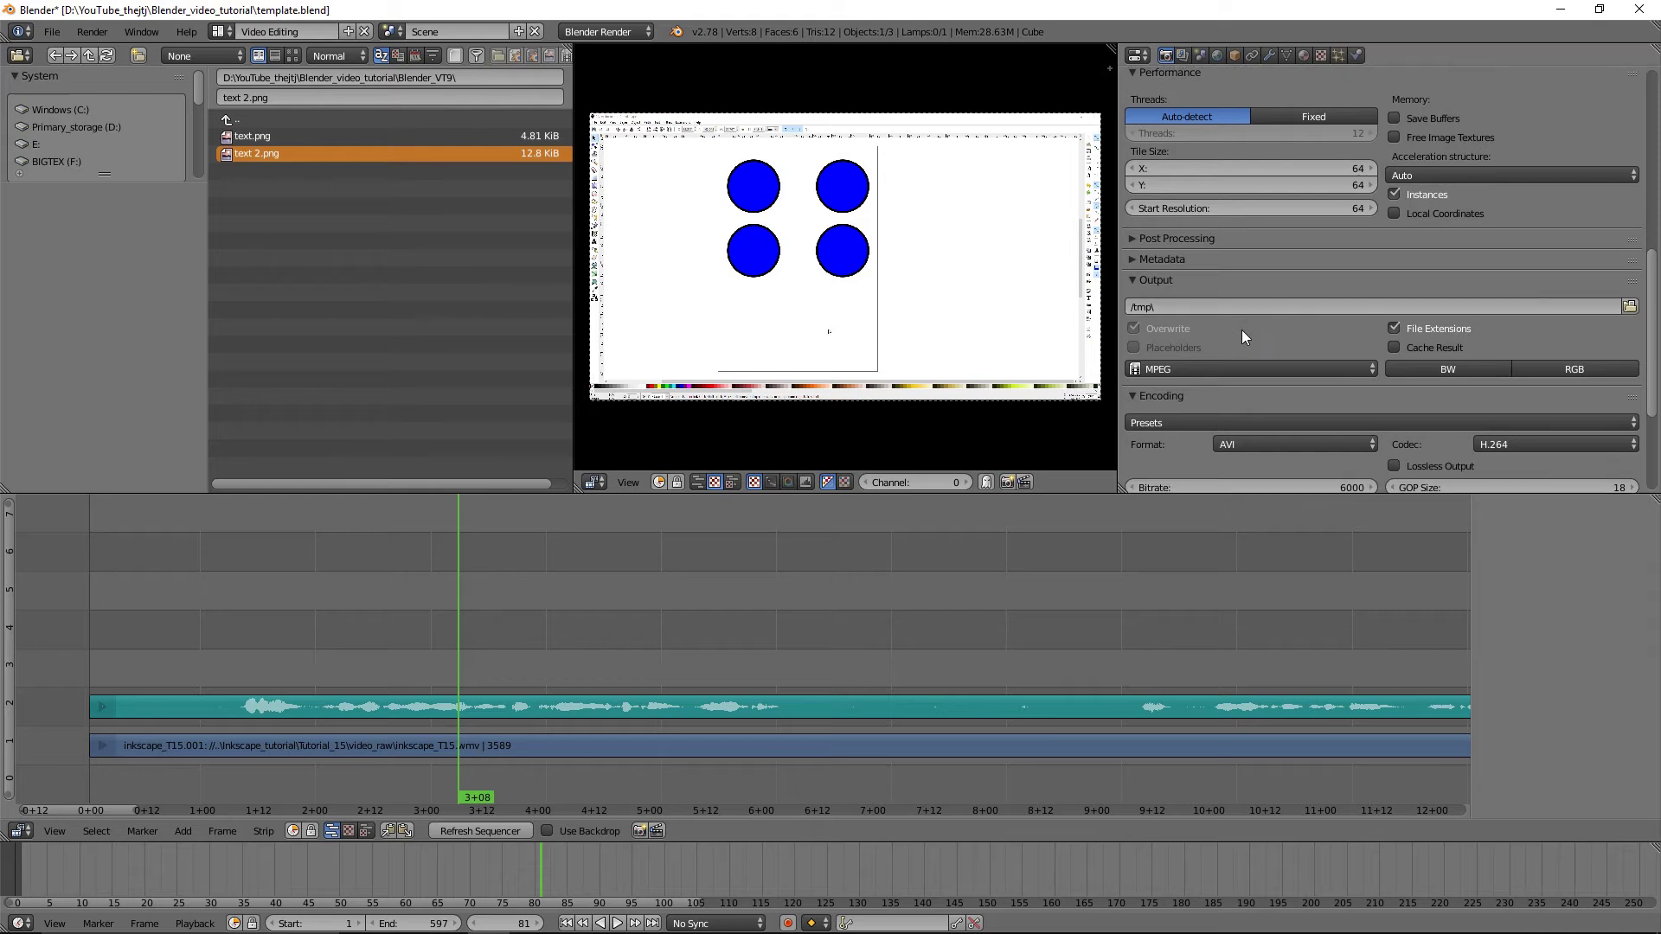
Step: Set the render output to a file named blendervid_1 in the Blender_video_tutorial\Blender_VT9 folder on the D: drive
{"action": "scroll", "coordinate": [1243, 330], "scroll_direction": "down", "scroll_amount": 2}
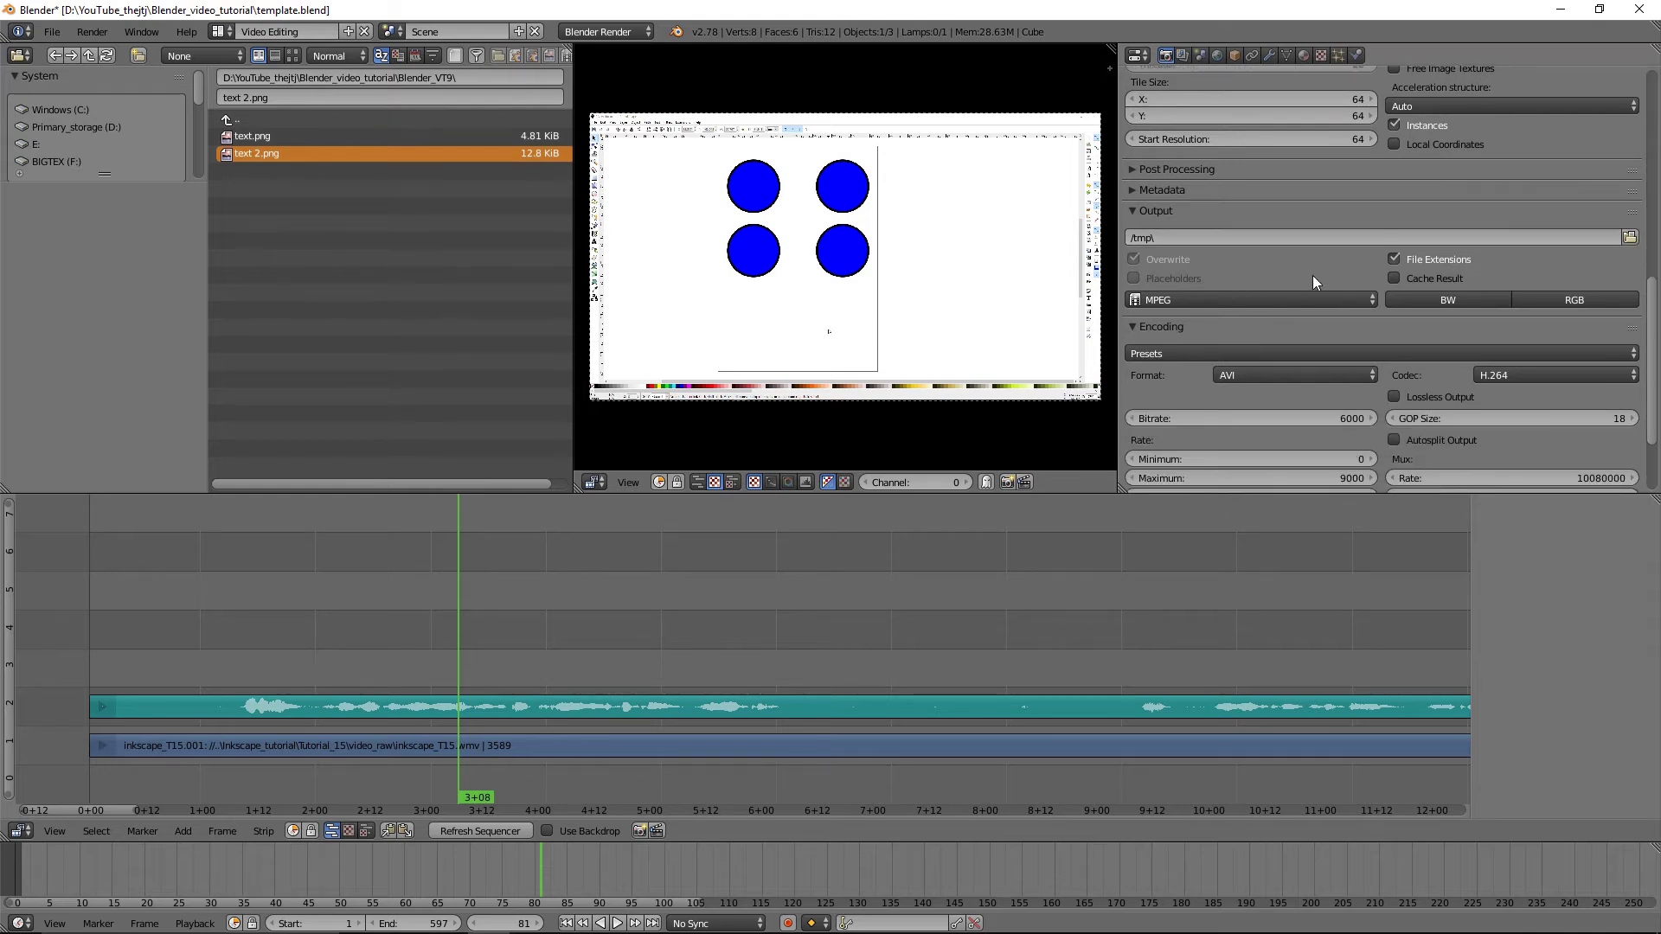
{"action": "left_click", "coordinate": [1134, 253]}
{"action": "left_click", "coordinate": [1629, 238]}
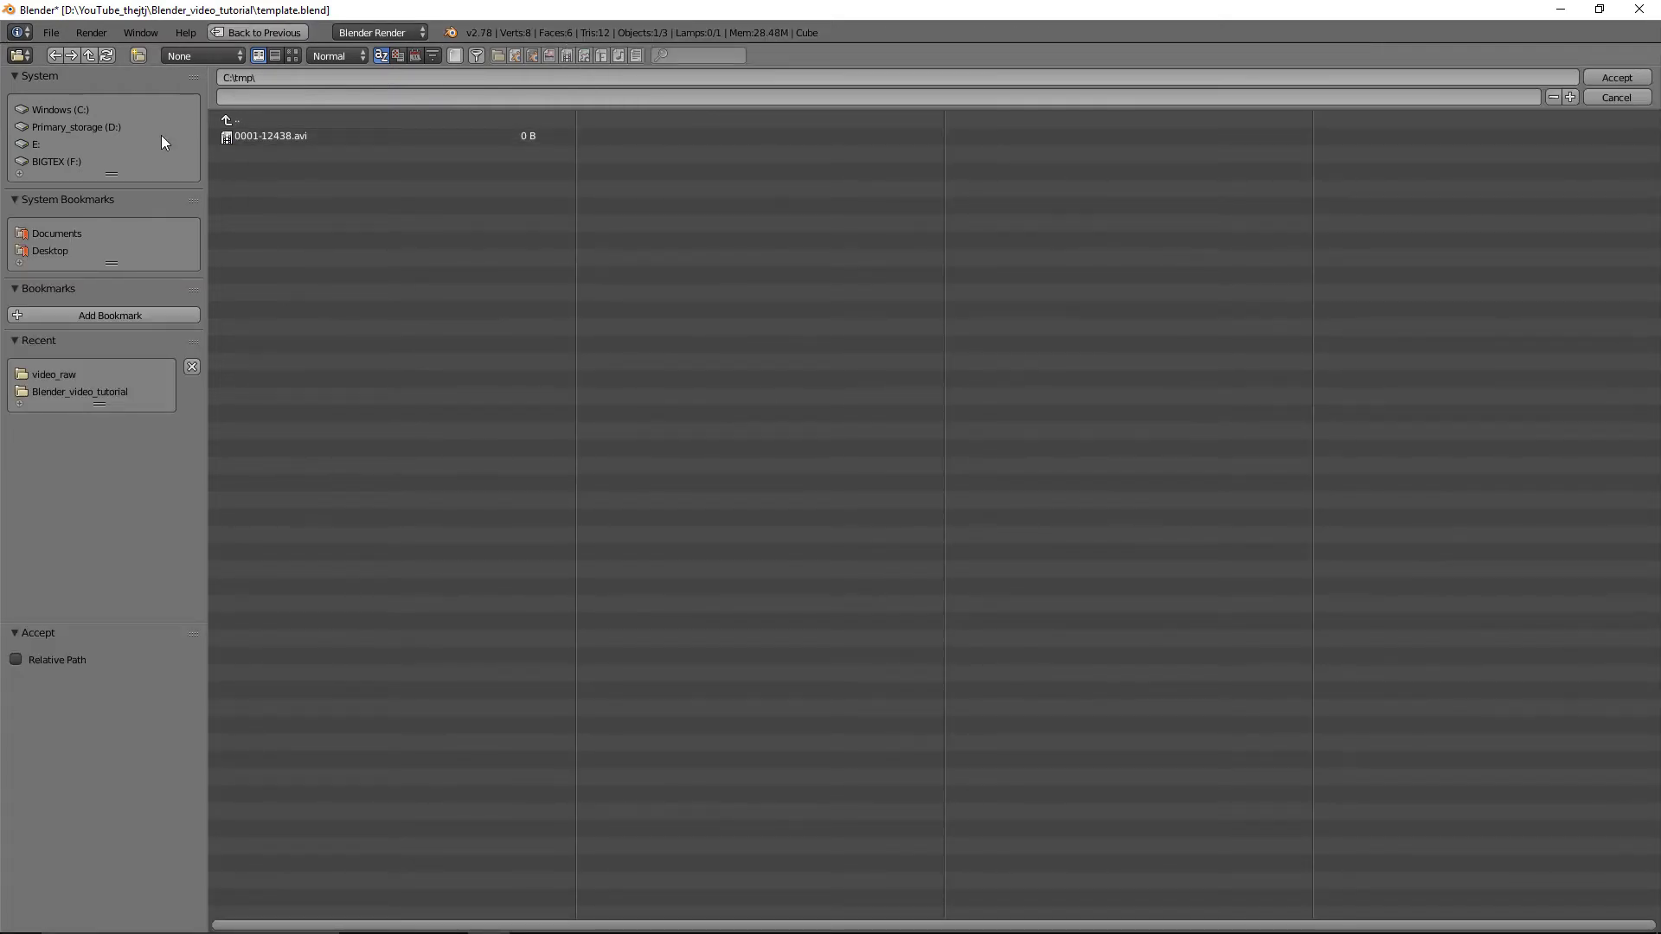
{"action": "left_click", "coordinate": [97, 128]}
{"action": "left_click", "coordinate": [288, 309]}
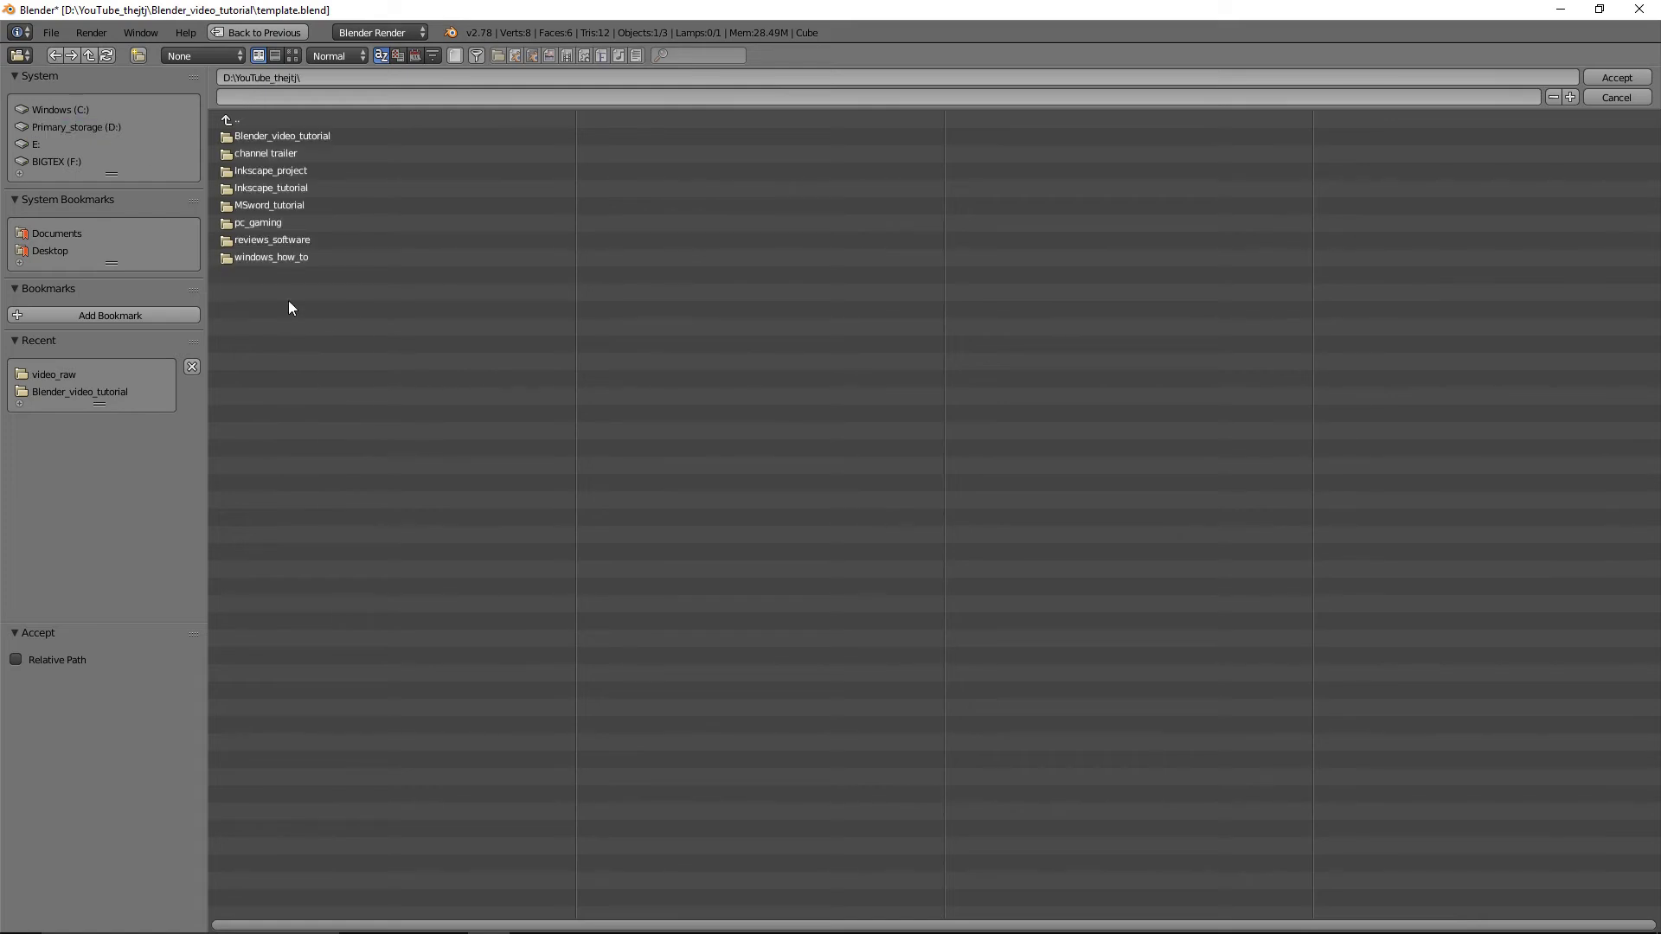
{"action": "left_click", "coordinate": [277, 146]}
{"action": "left_click", "coordinate": [263, 120]}
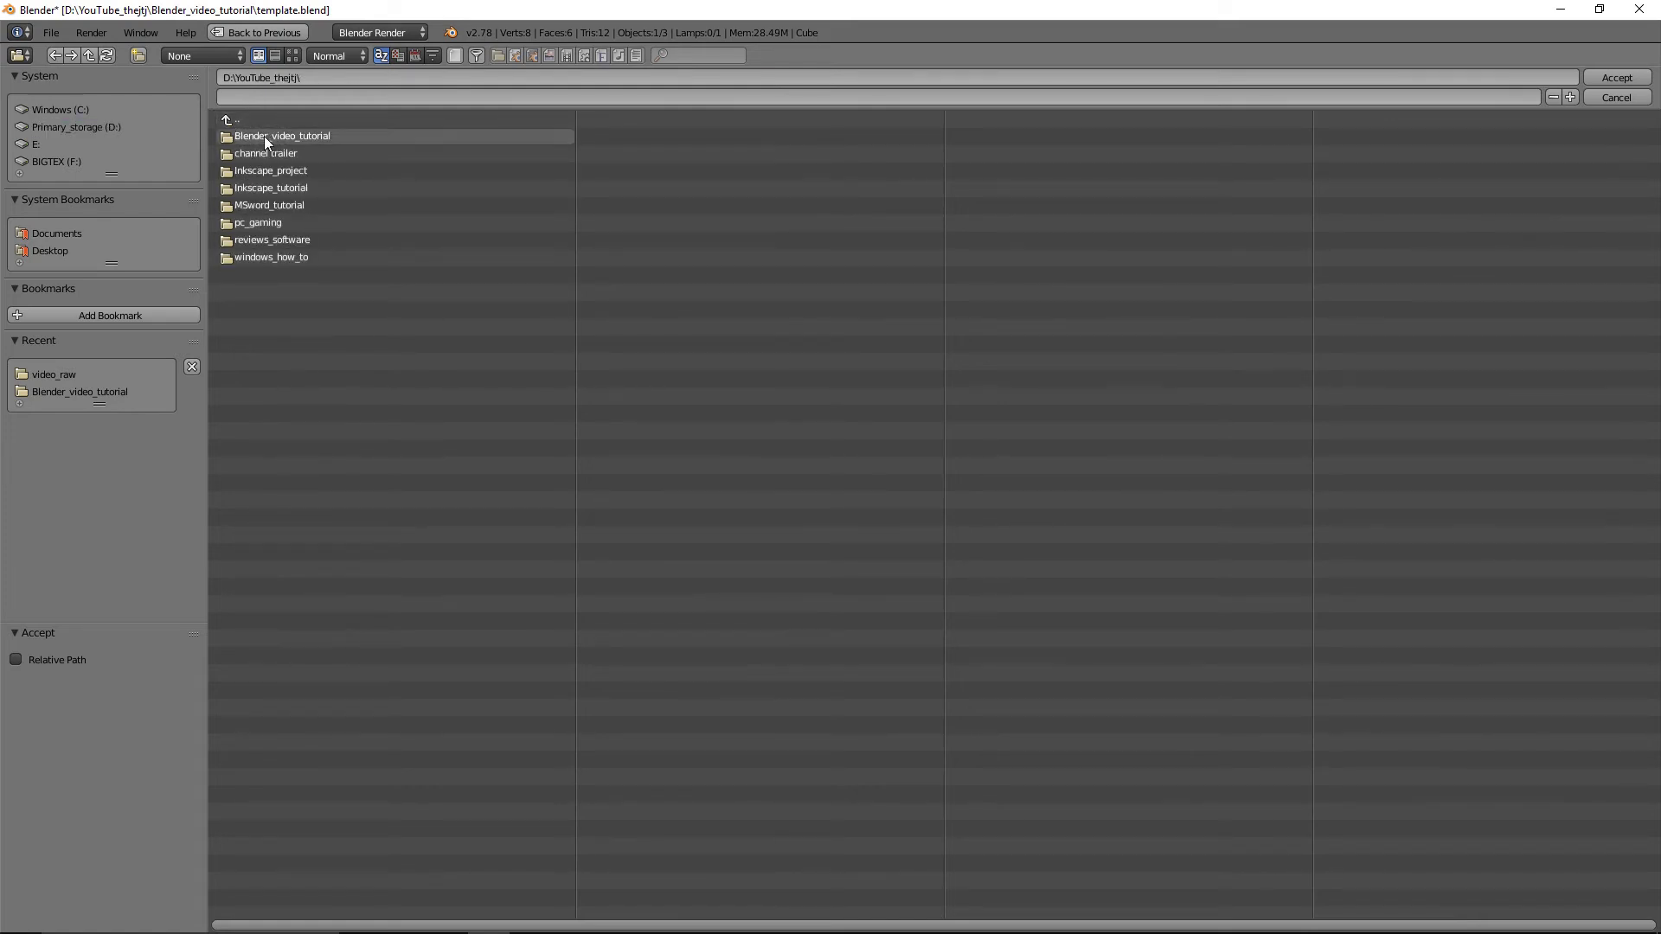
{"action": "left_click", "coordinate": [265, 137]}
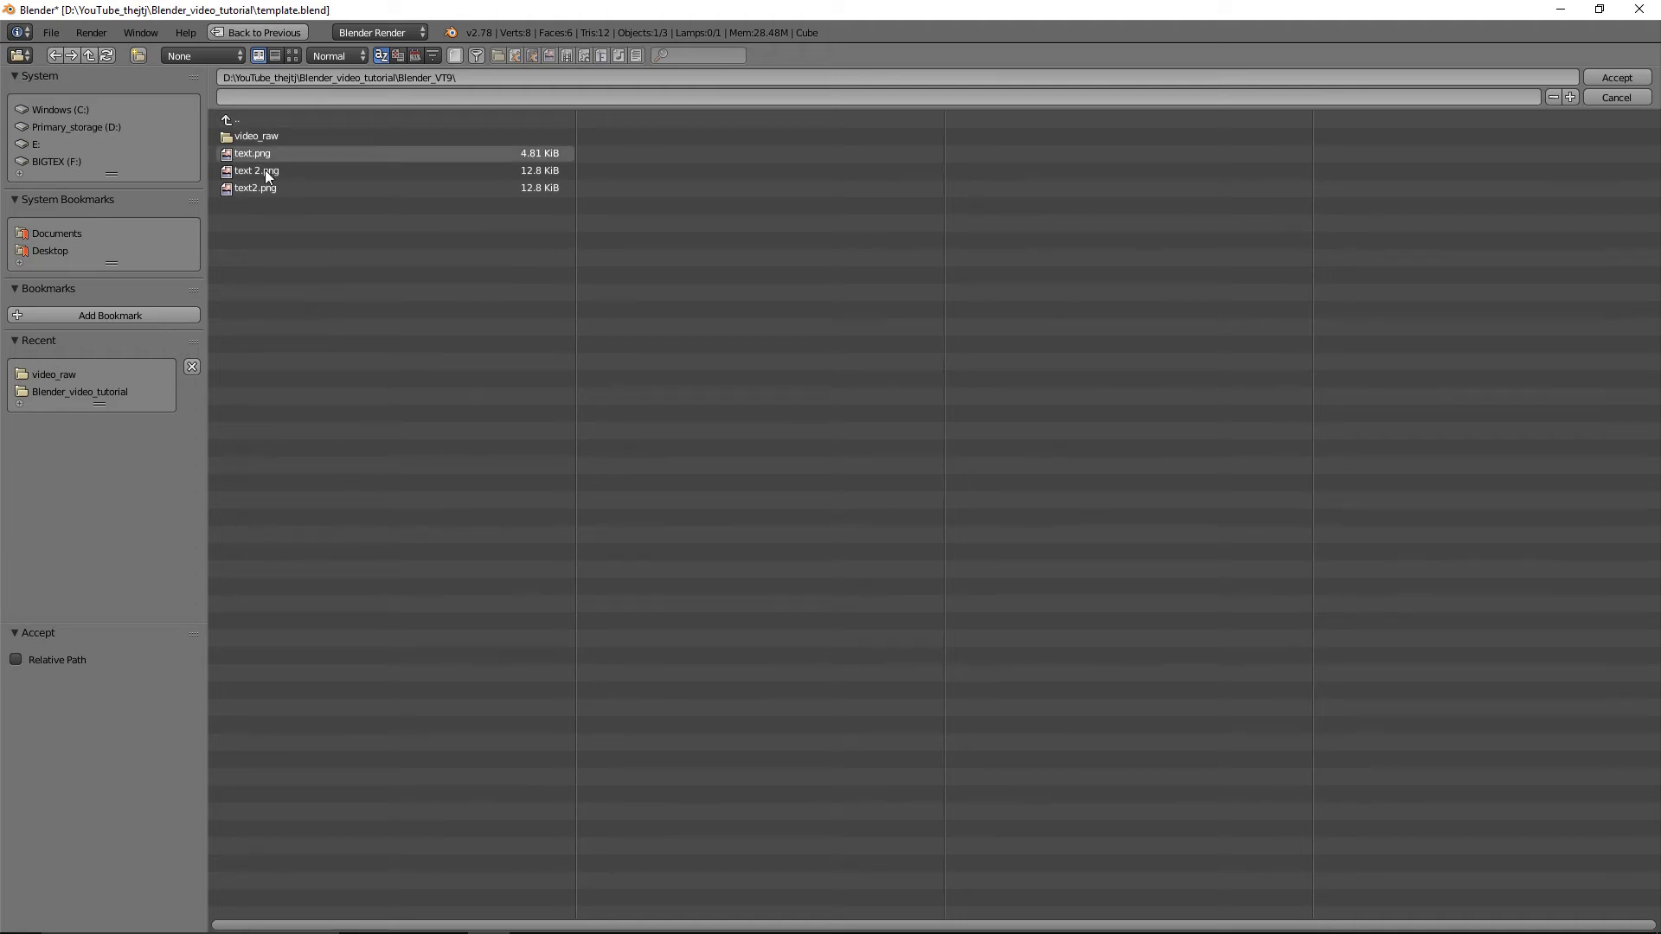
{"action": "left_click", "coordinate": [295, 97]}
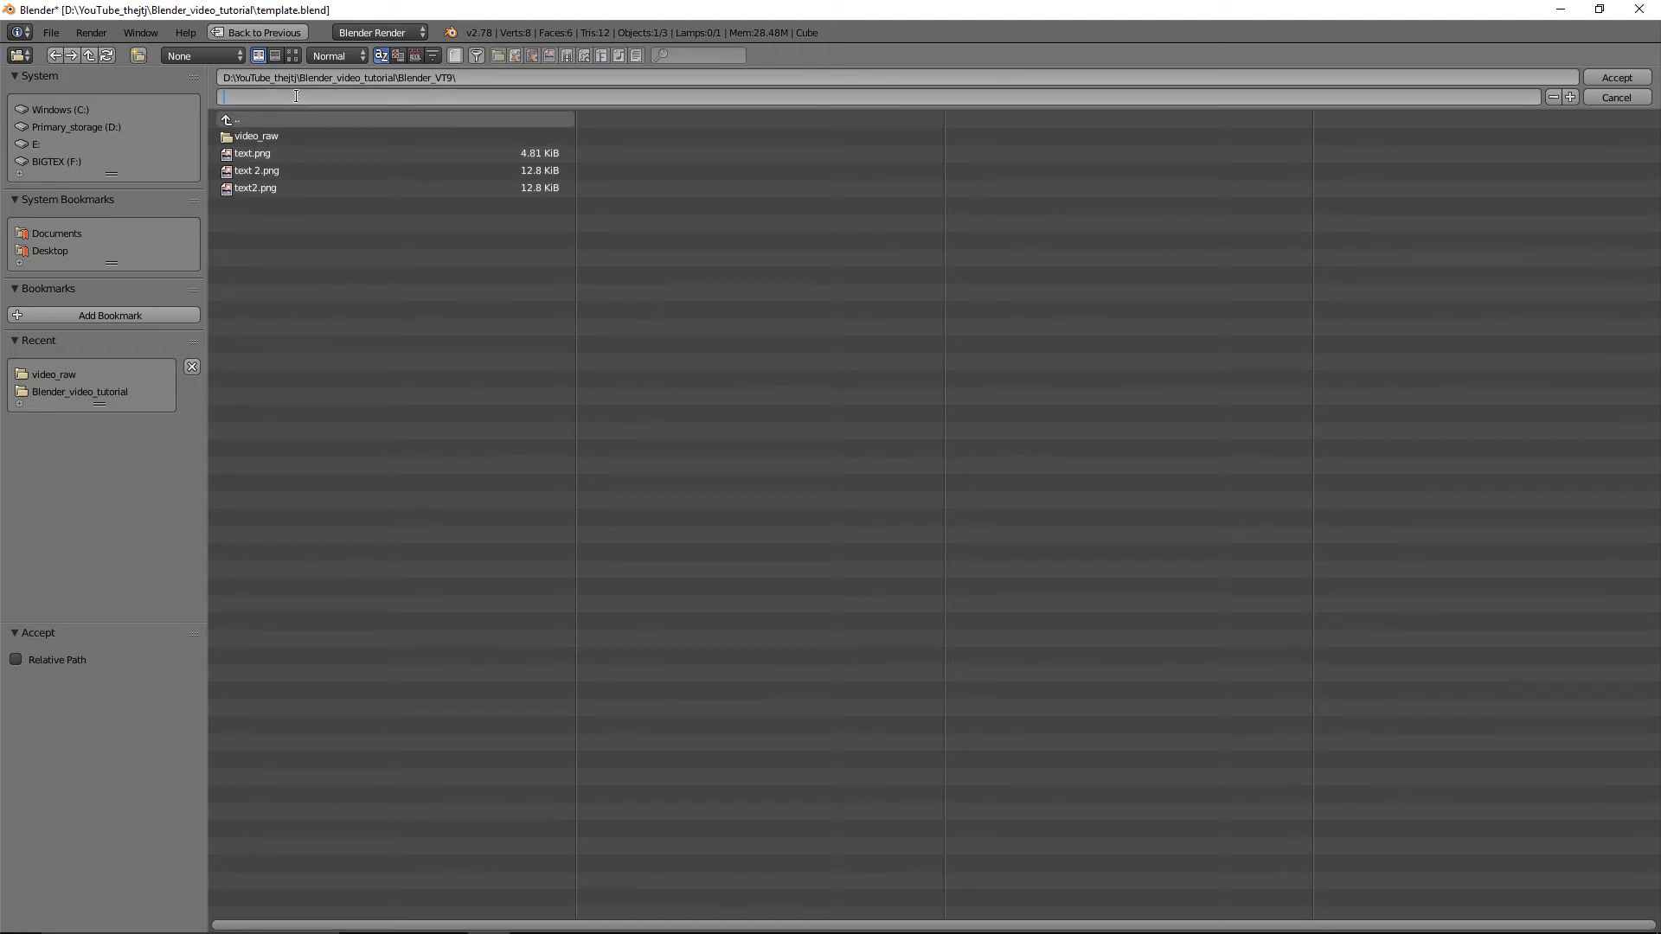
{"action": "type", "text": "blendervid_1"}
{"action": "left_click", "coordinate": [1634, 78]}
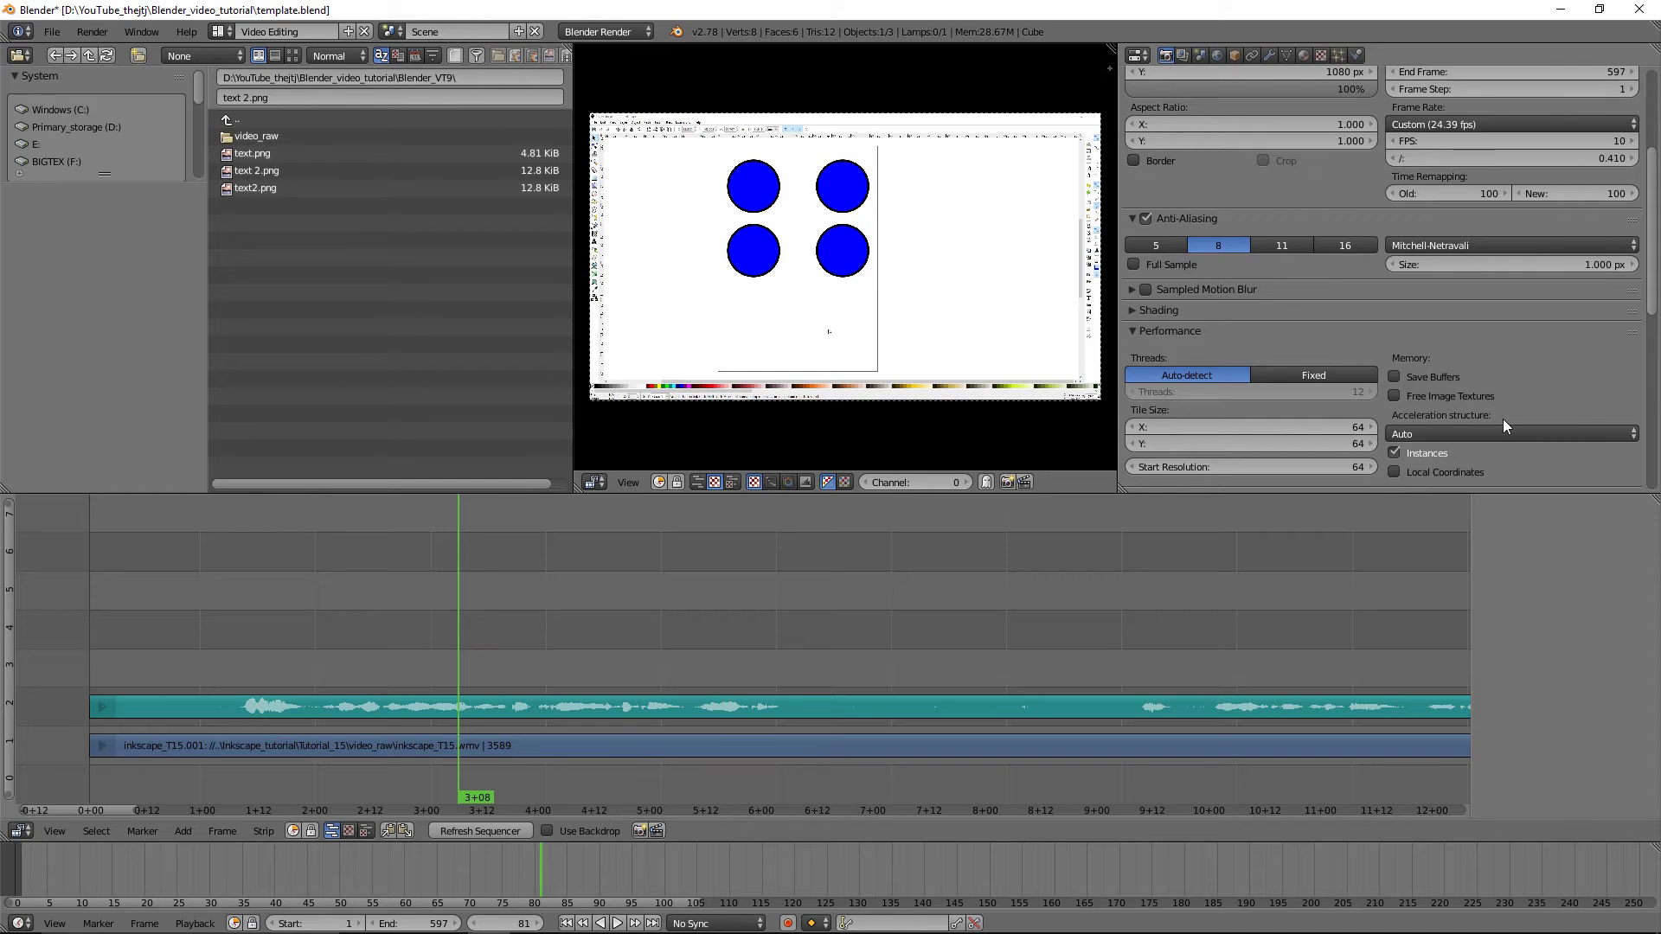
Step: Examine the output file format choices and the encoding options for container format, video codec, bitrate and audio codec
{"action": "scroll", "coordinate": [1481, 376], "scroll_direction": "down", "scroll_amount": 6}
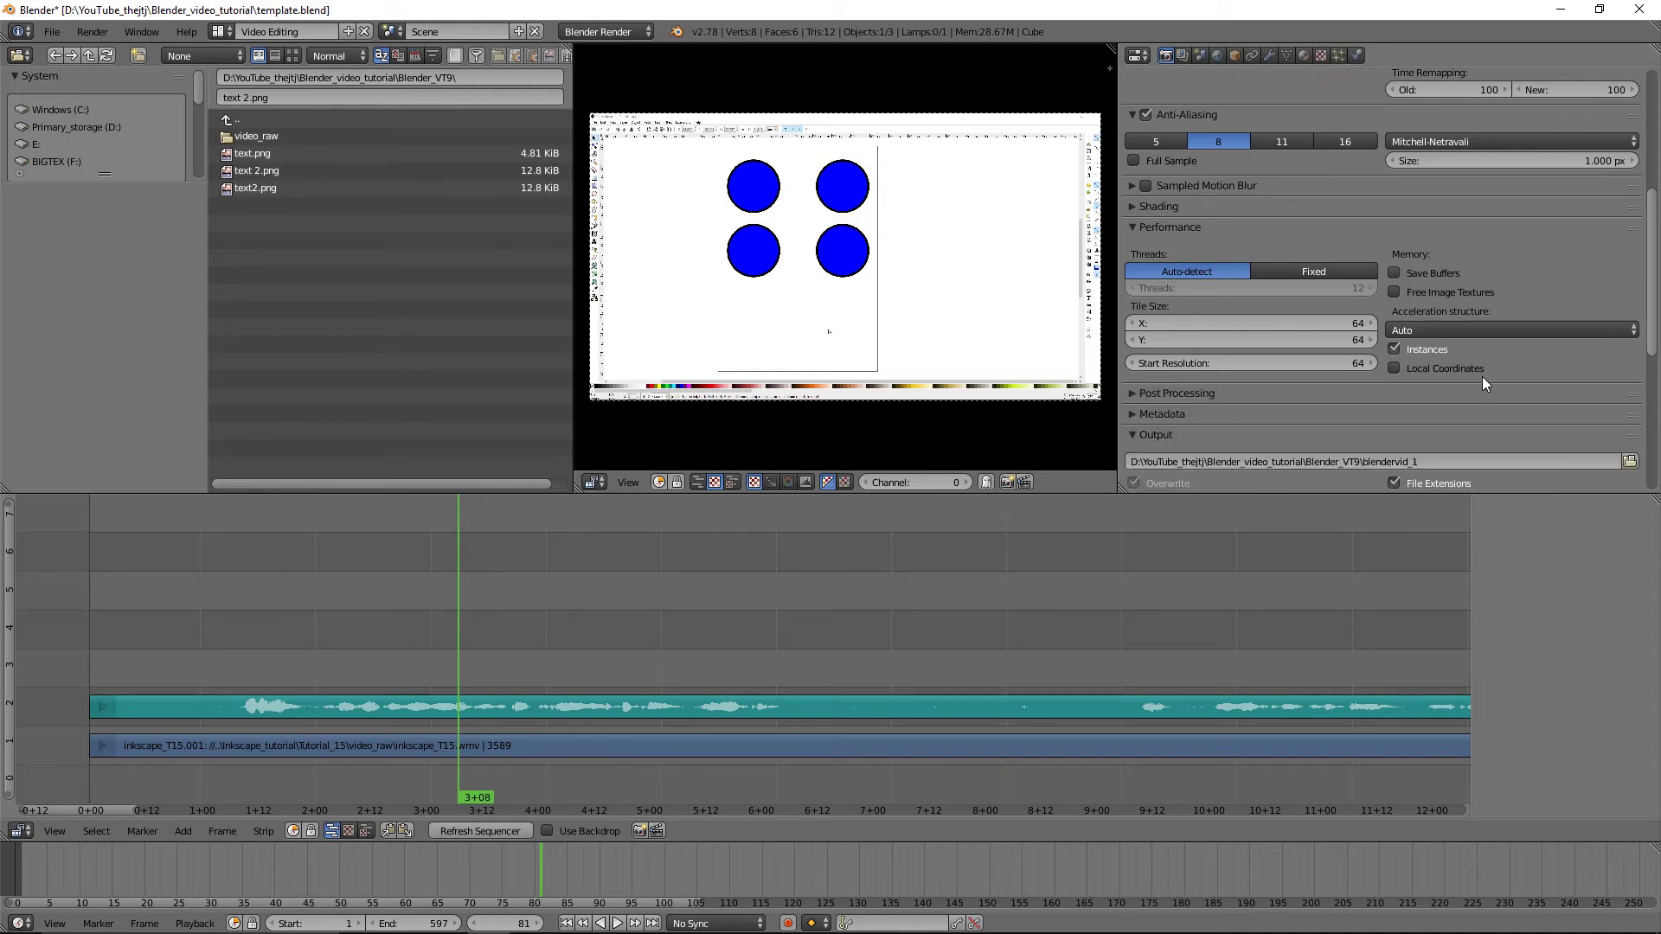
{"action": "scroll", "coordinate": [1481, 376], "scroll_direction": "down", "scroll_amount": 1}
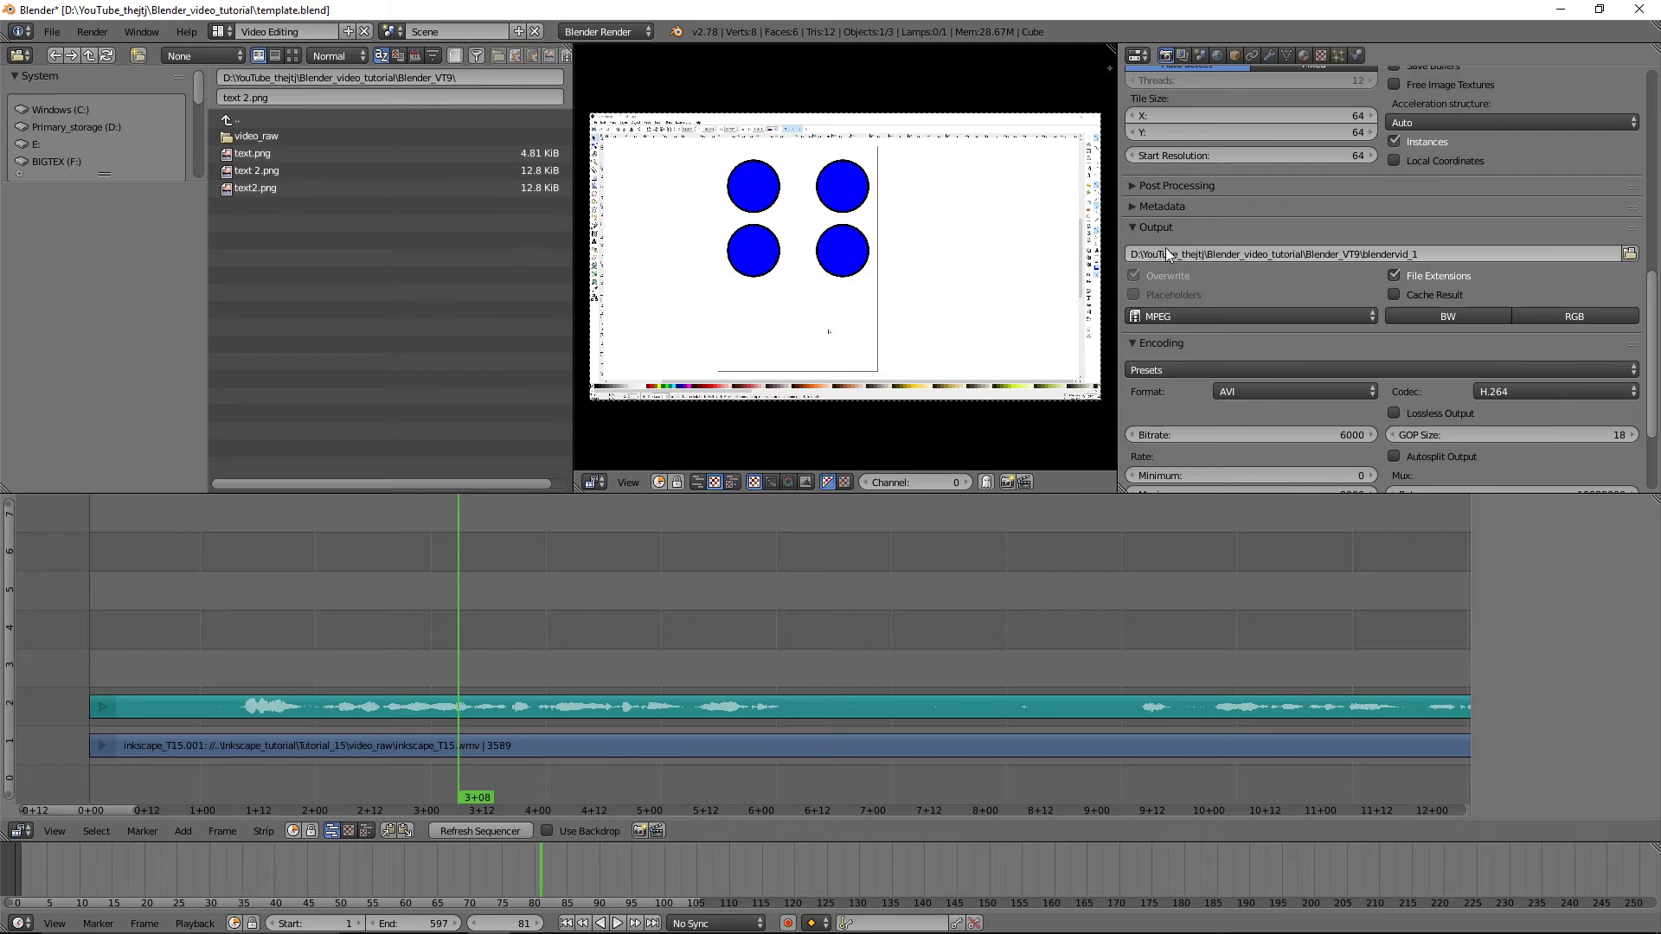
{"action": "scroll", "coordinate": [1249, 314], "scroll_direction": "down", "scroll_amount": 1}
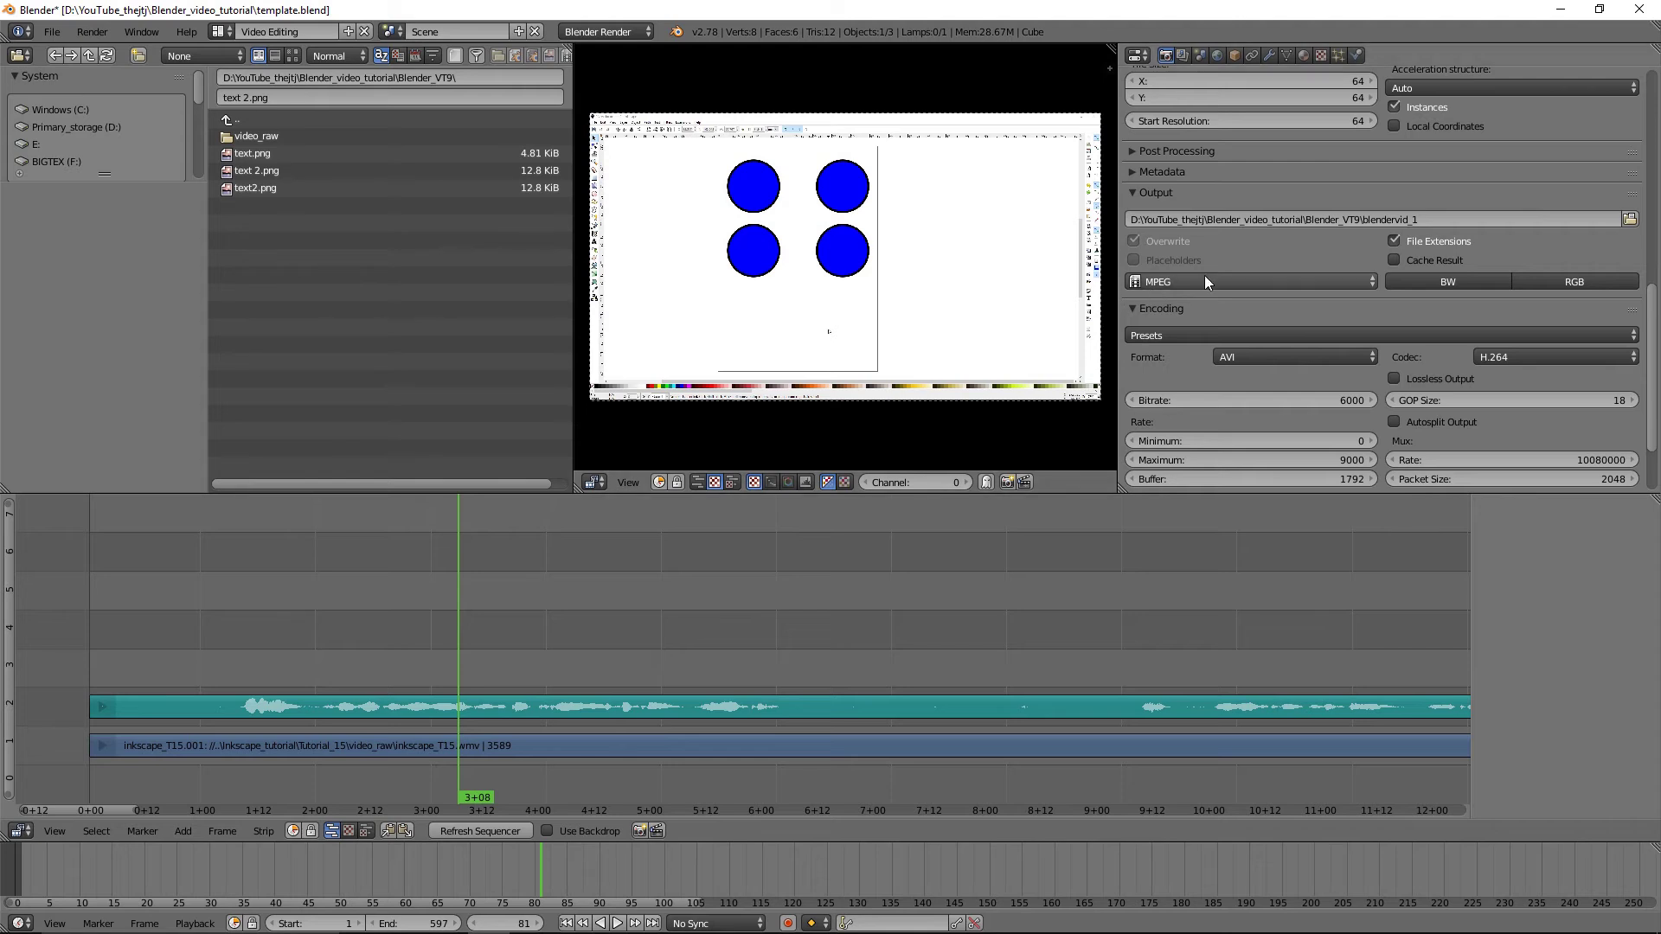
{"action": "left_click", "coordinate": [1372, 282]}
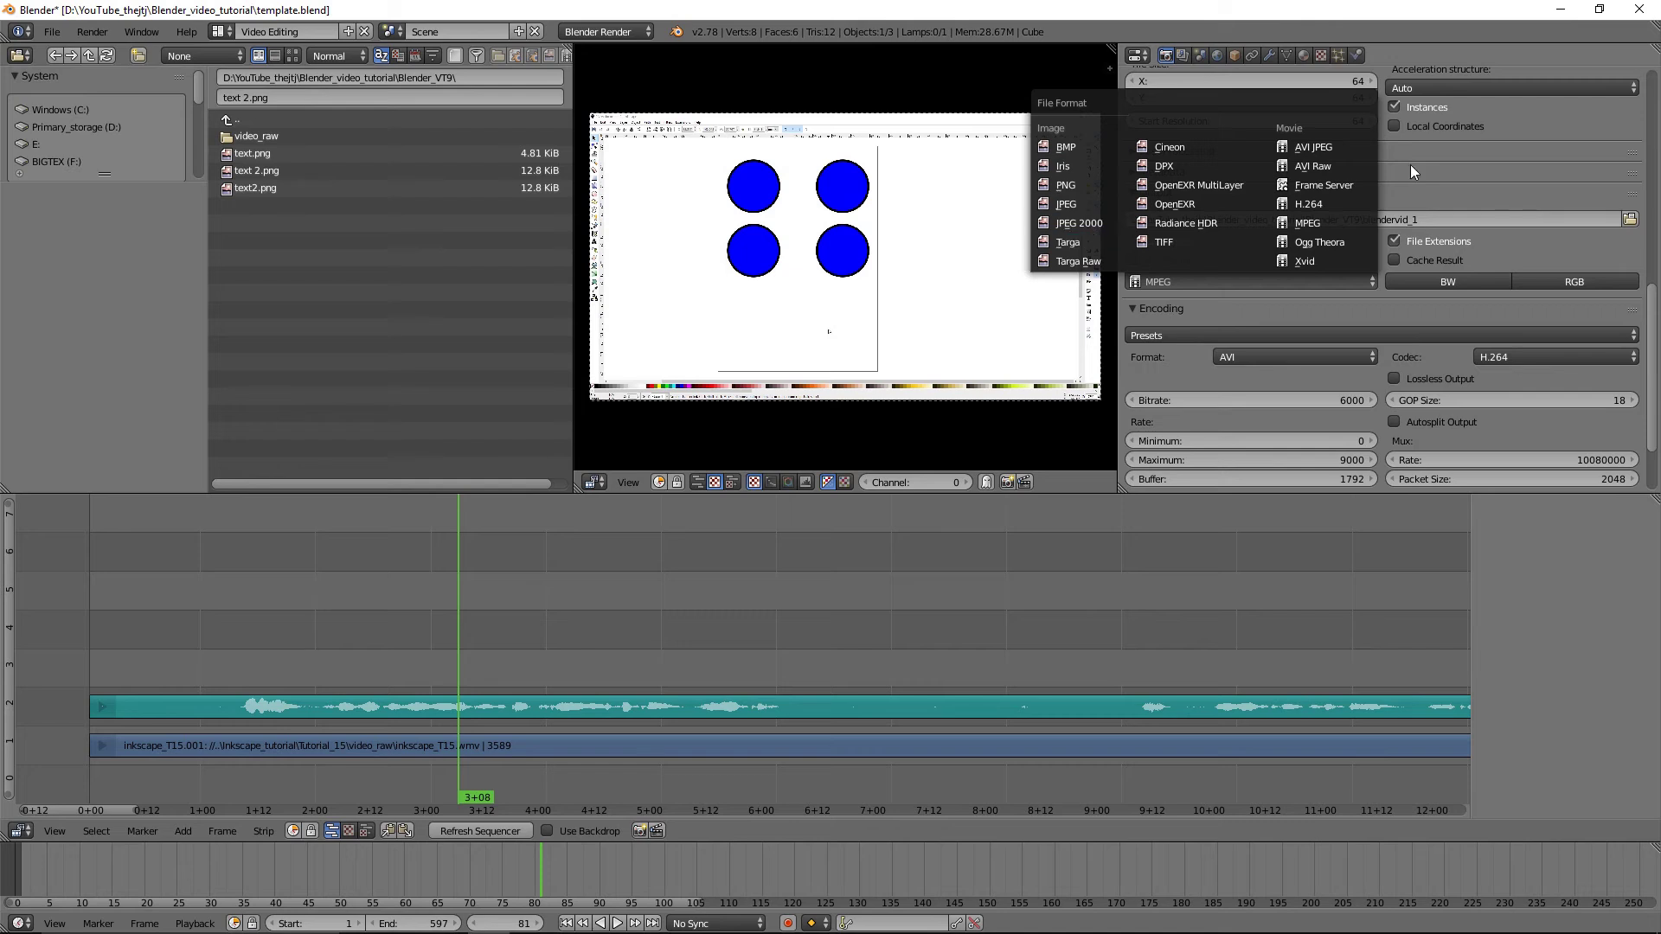
{"action": "key", "text": "Escape"}
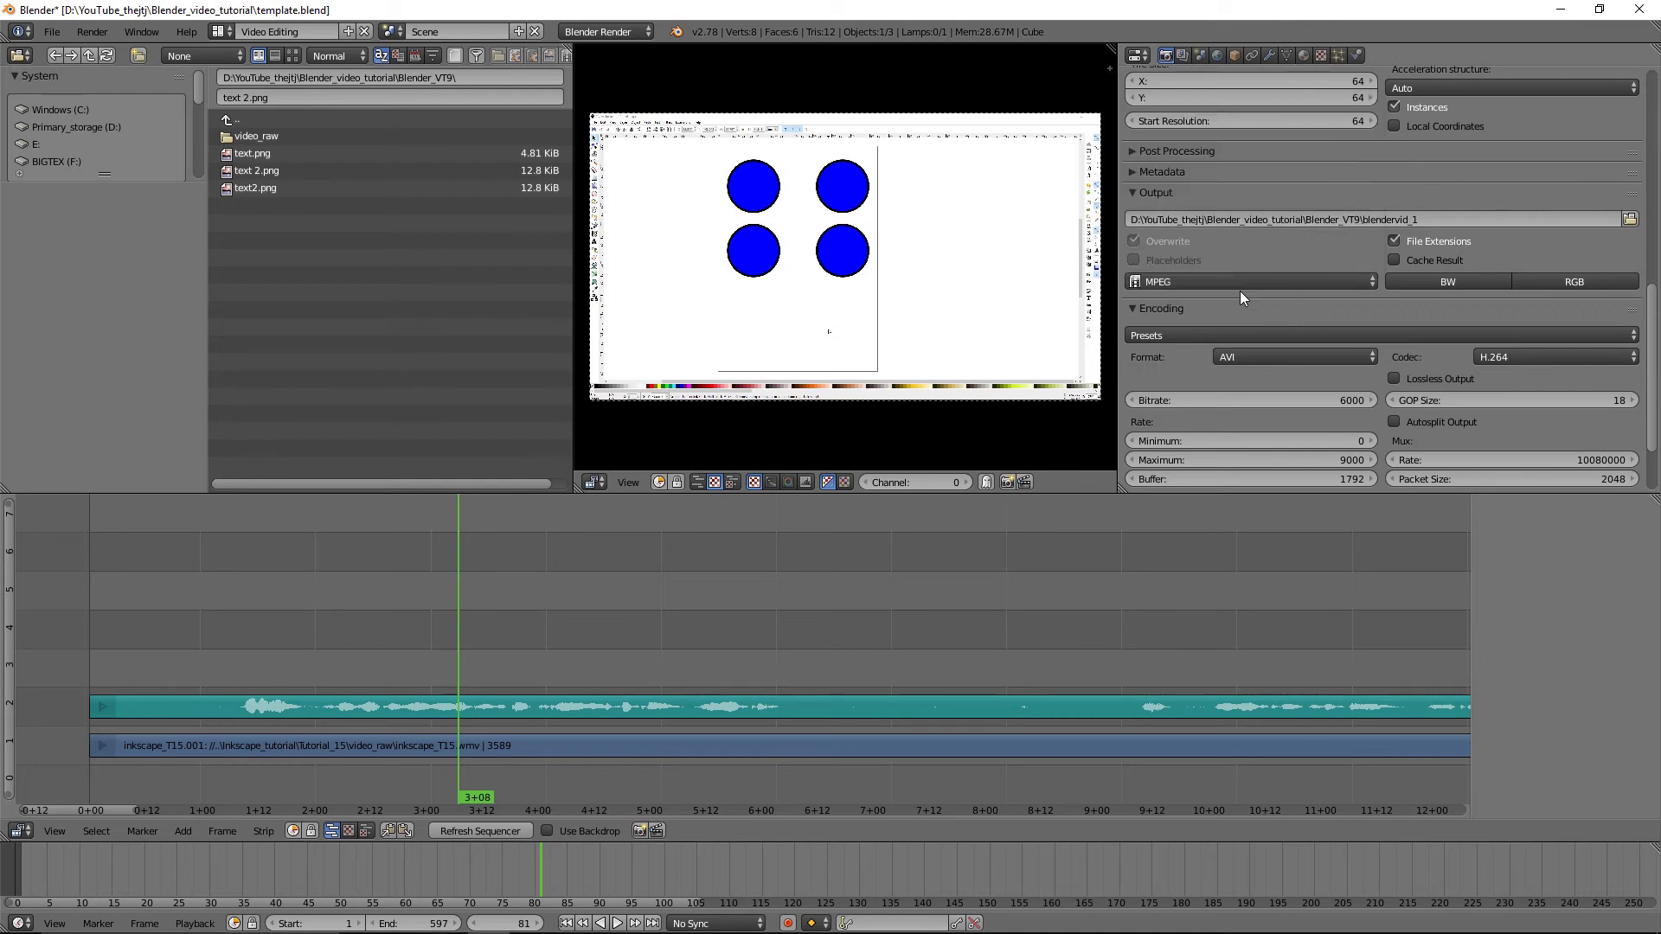
{"action": "left_click", "coordinate": [1369, 282]}
{"action": "scroll", "coordinate": [1268, 367], "scroll_direction": "down", "scroll_amount": 1}
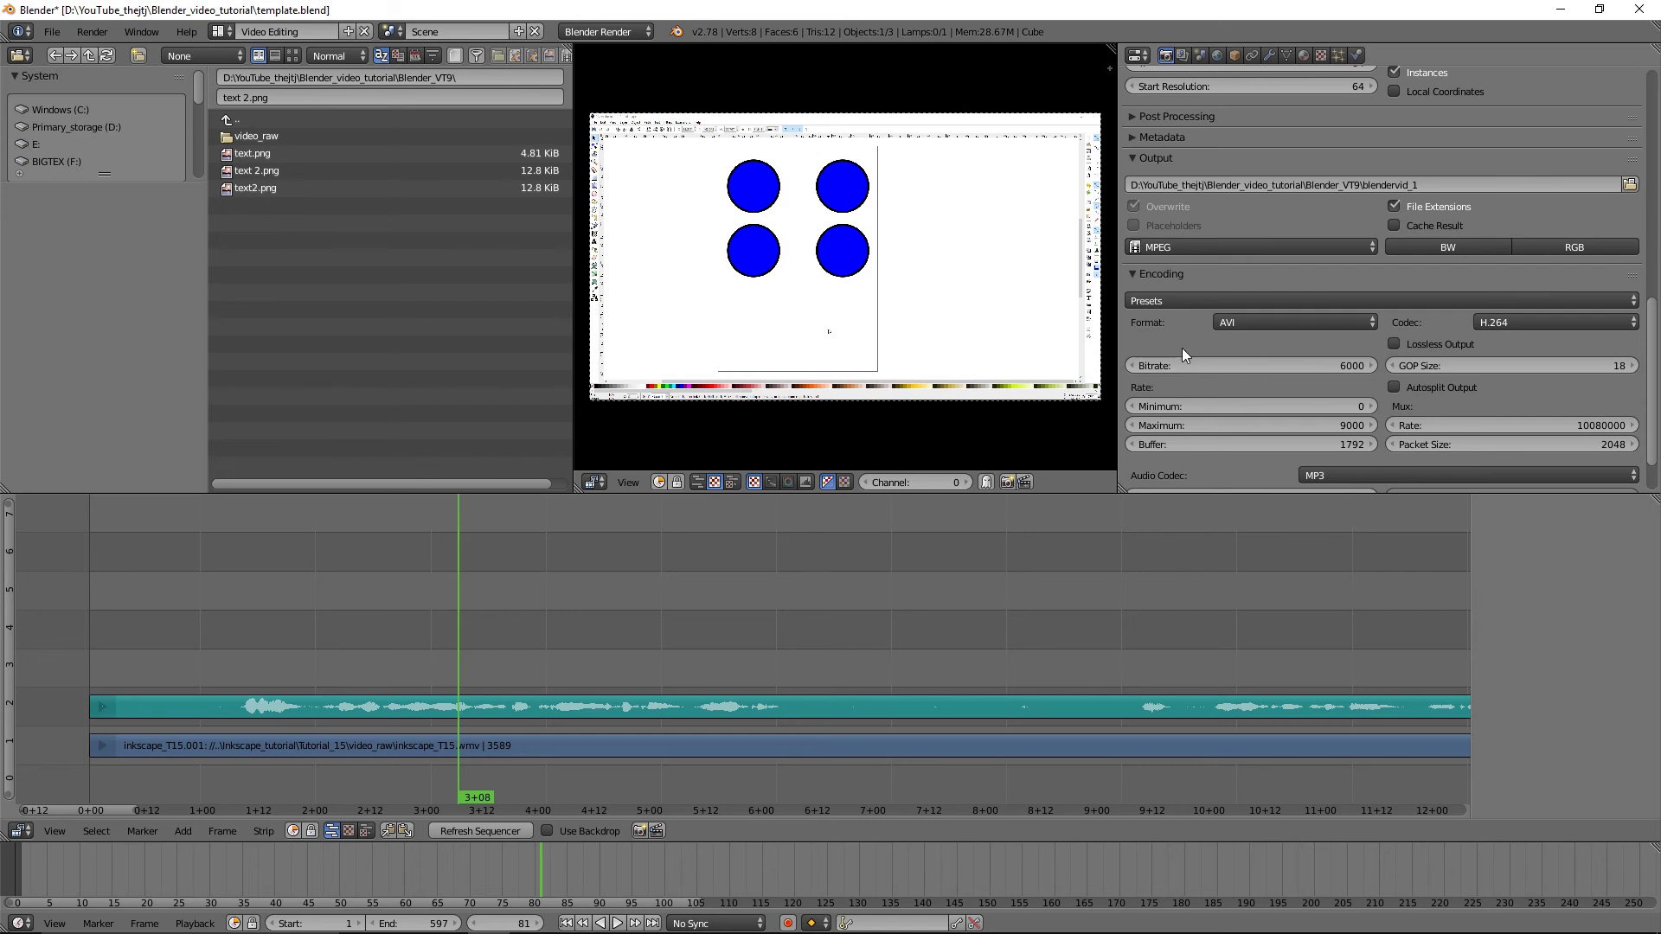
{"action": "left_click", "coordinate": [1371, 323]}
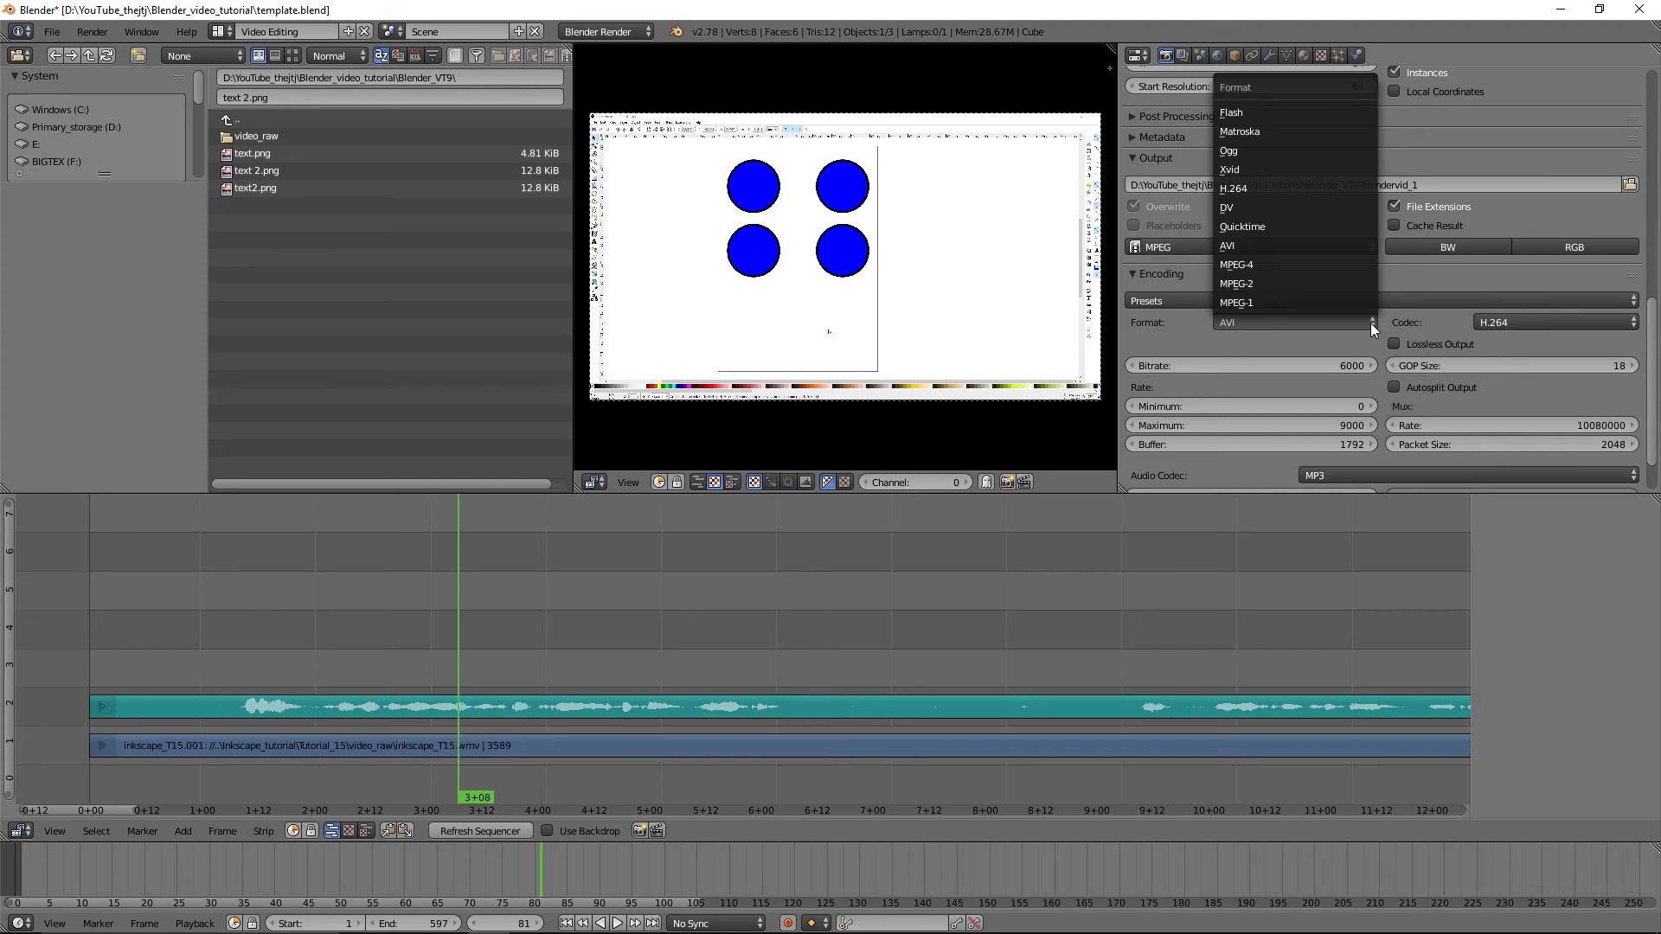
{"action": "left_click", "coordinate": [1370, 324]}
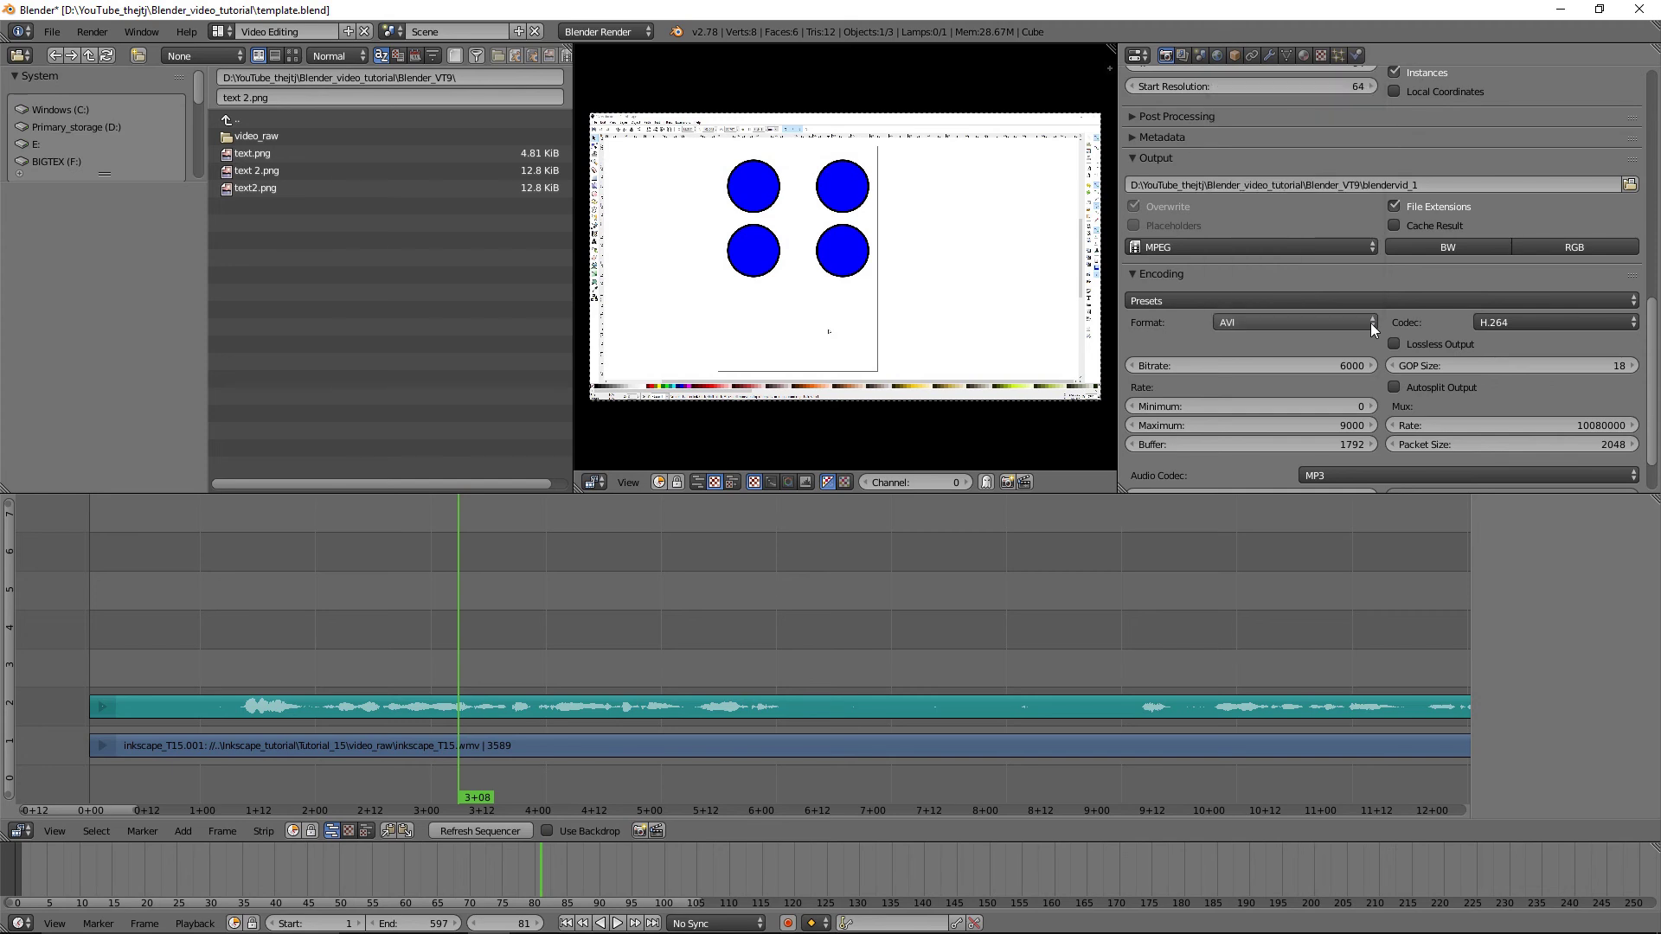
{"action": "left_click", "coordinate": [1628, 327]}
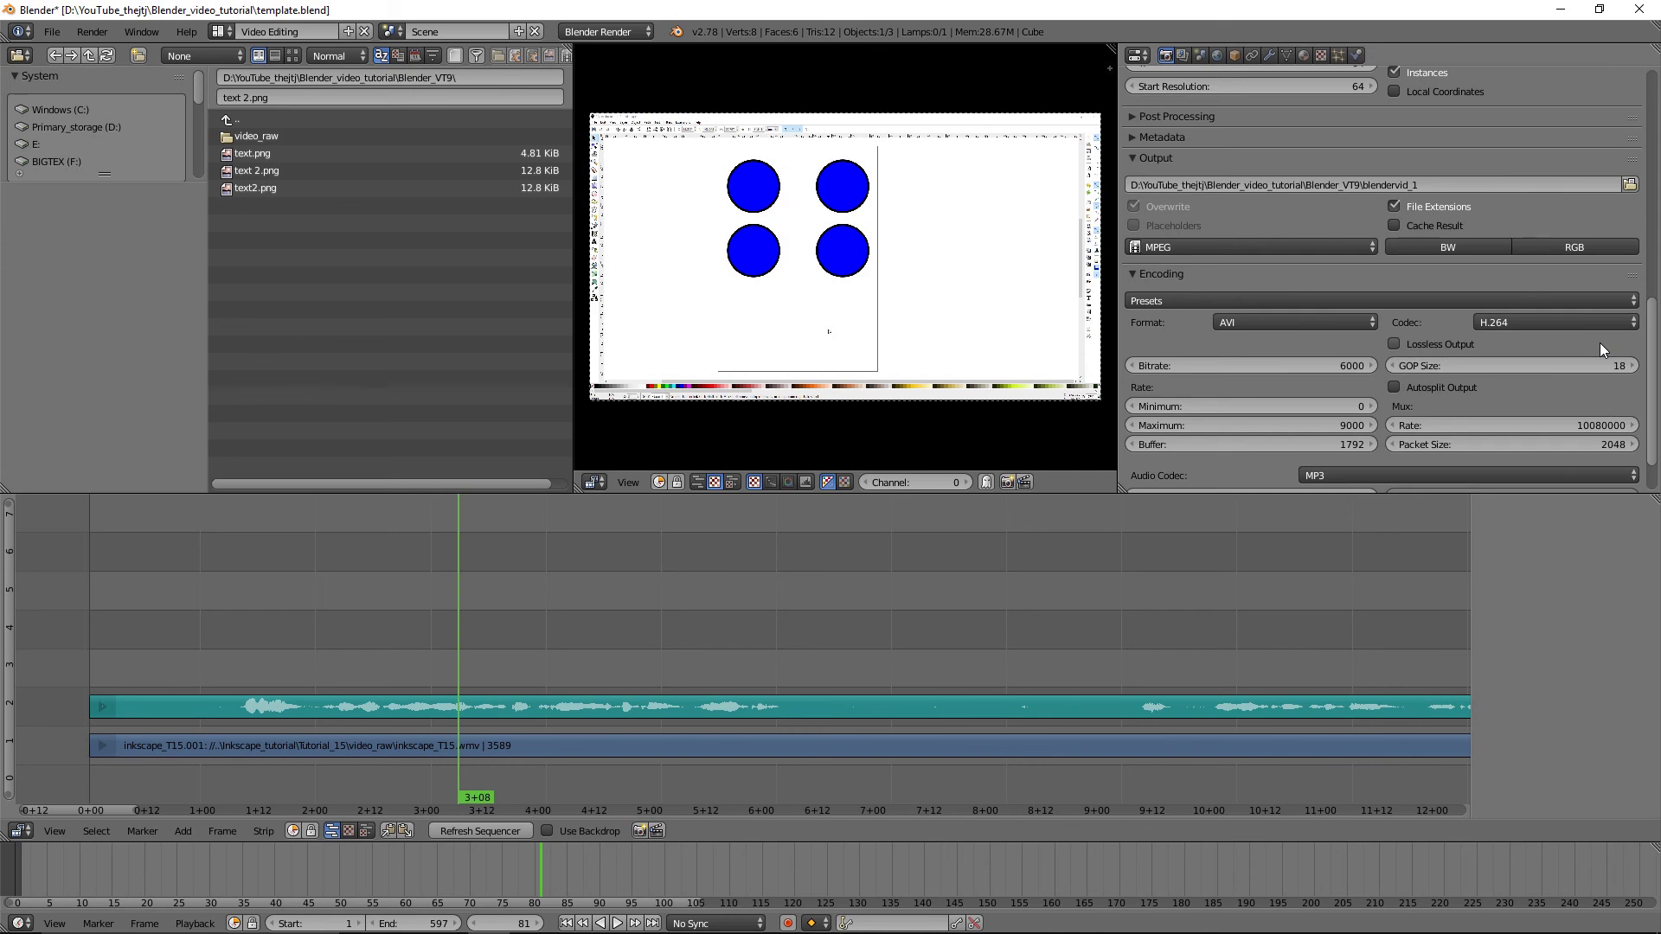
{"action": "scroll", "coordinate": [1512, 406], "scroll_direction": "down", "scroll_amount": 2}
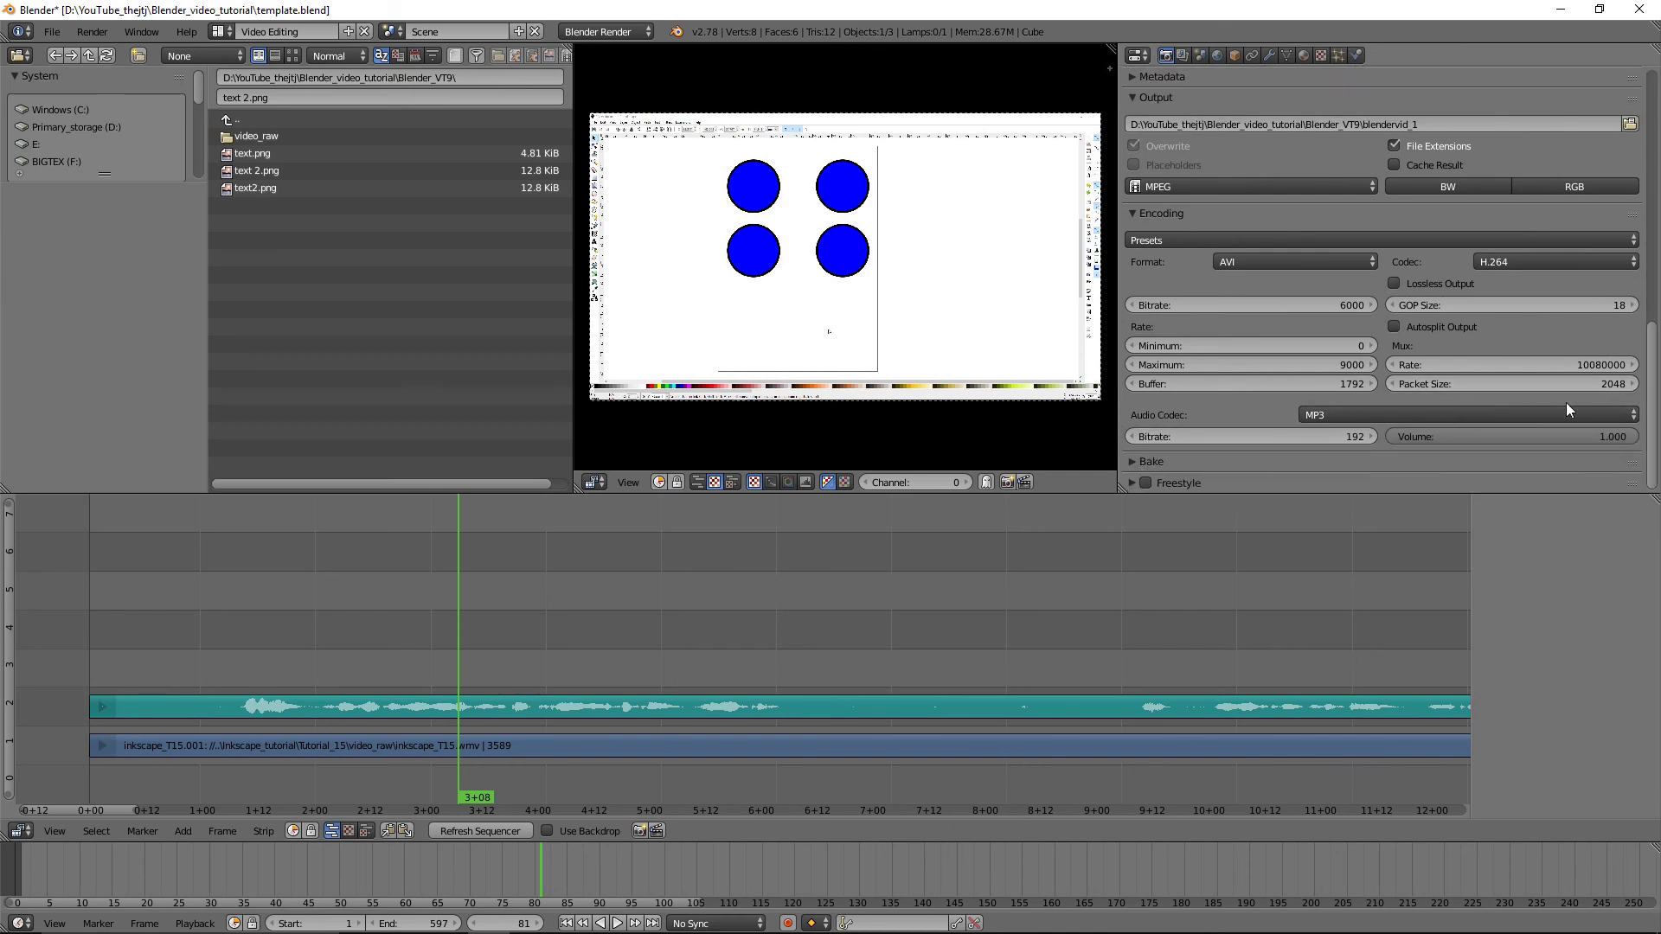
{"action": "left_click", "coordinate": [1635, 414]}
Step: Start rendering the edited video sequence as an animation
{"action": "scroll", "coordinate": [1216, 410], "scroll_direction": "up", "scroll_amount": 15}
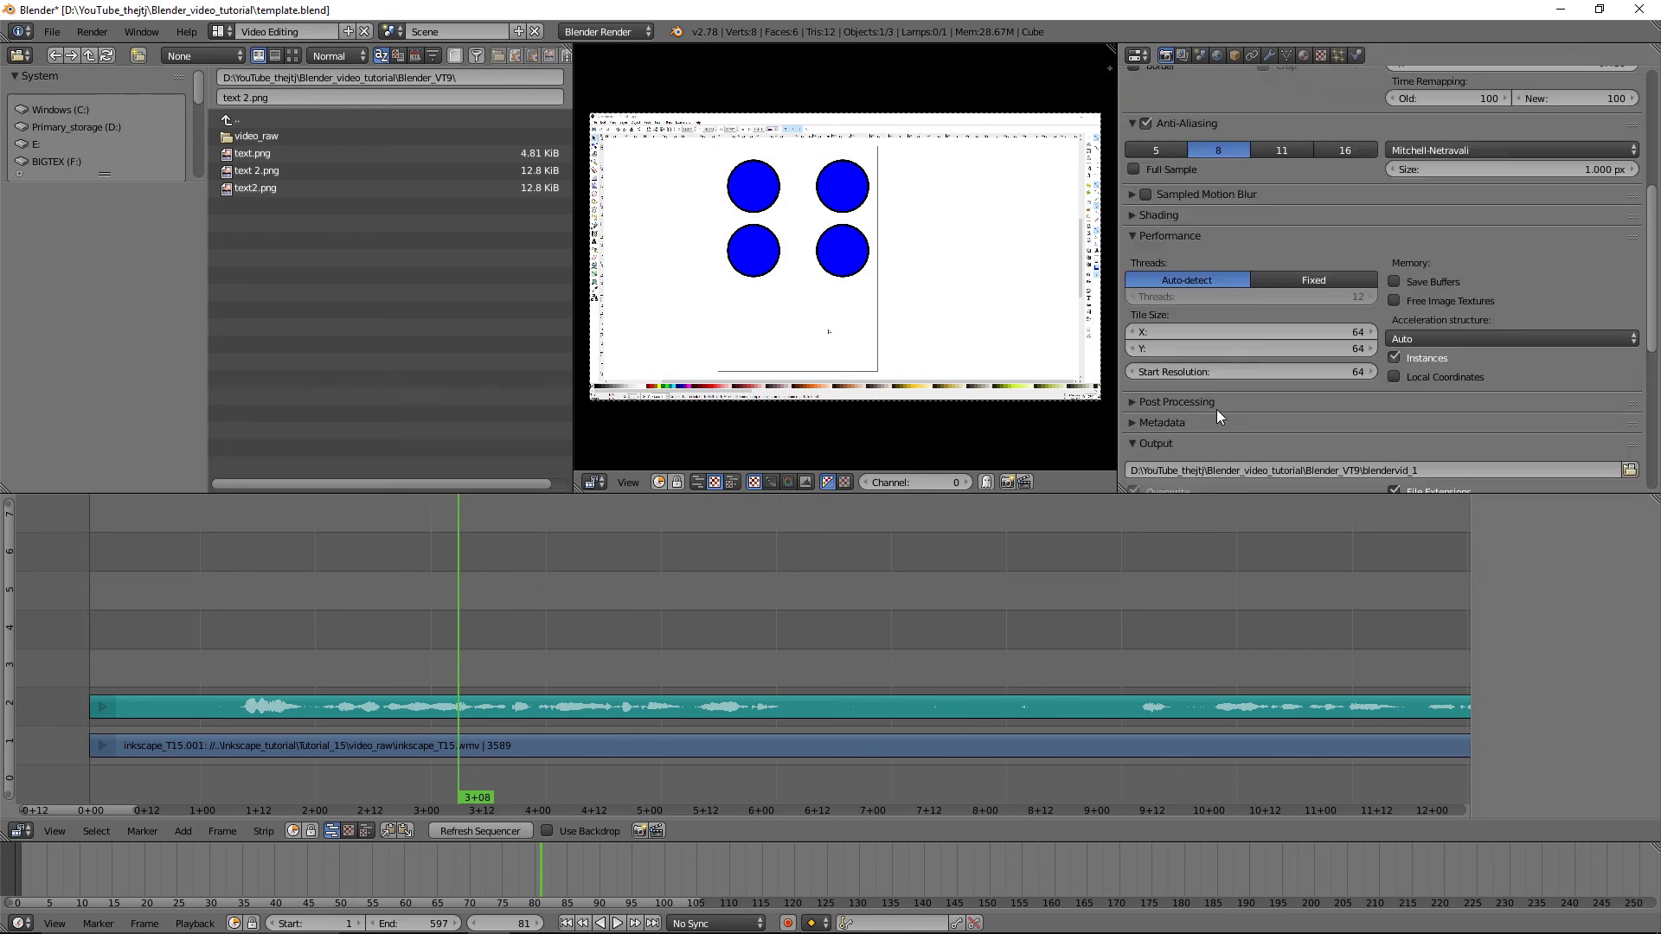
{"action": "scroll", "coordinate": [1216, 418], "scroll_direction": "up", "scroll_amount": 5}
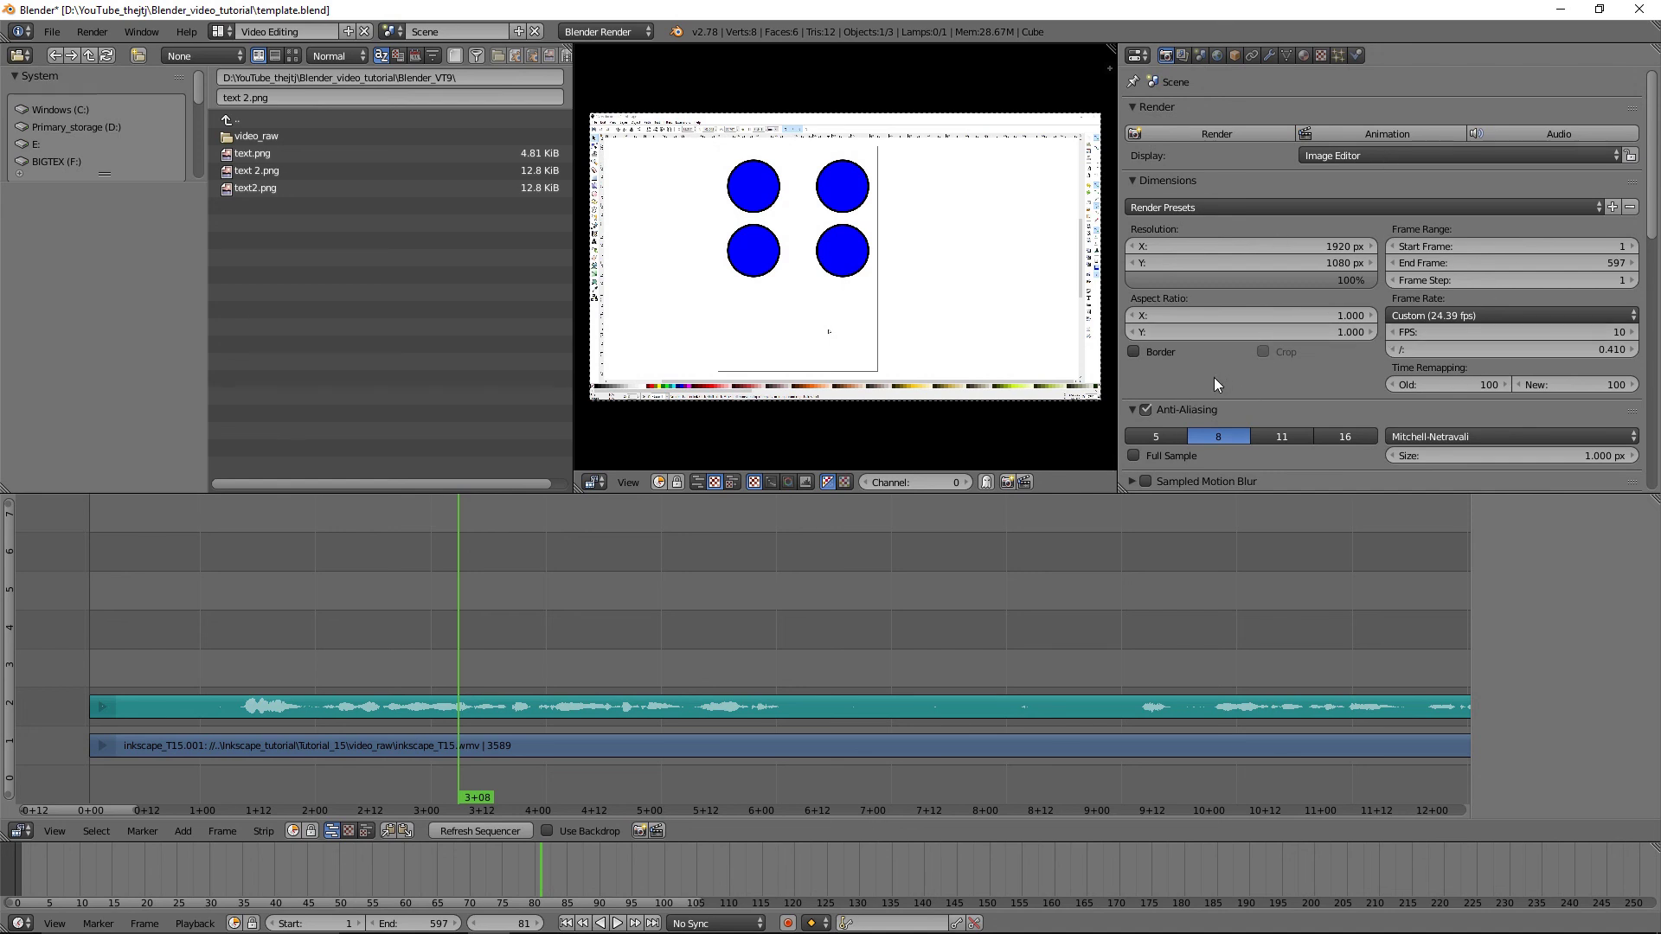
{"action": "left_click", "coordinate": [1356, 133]}
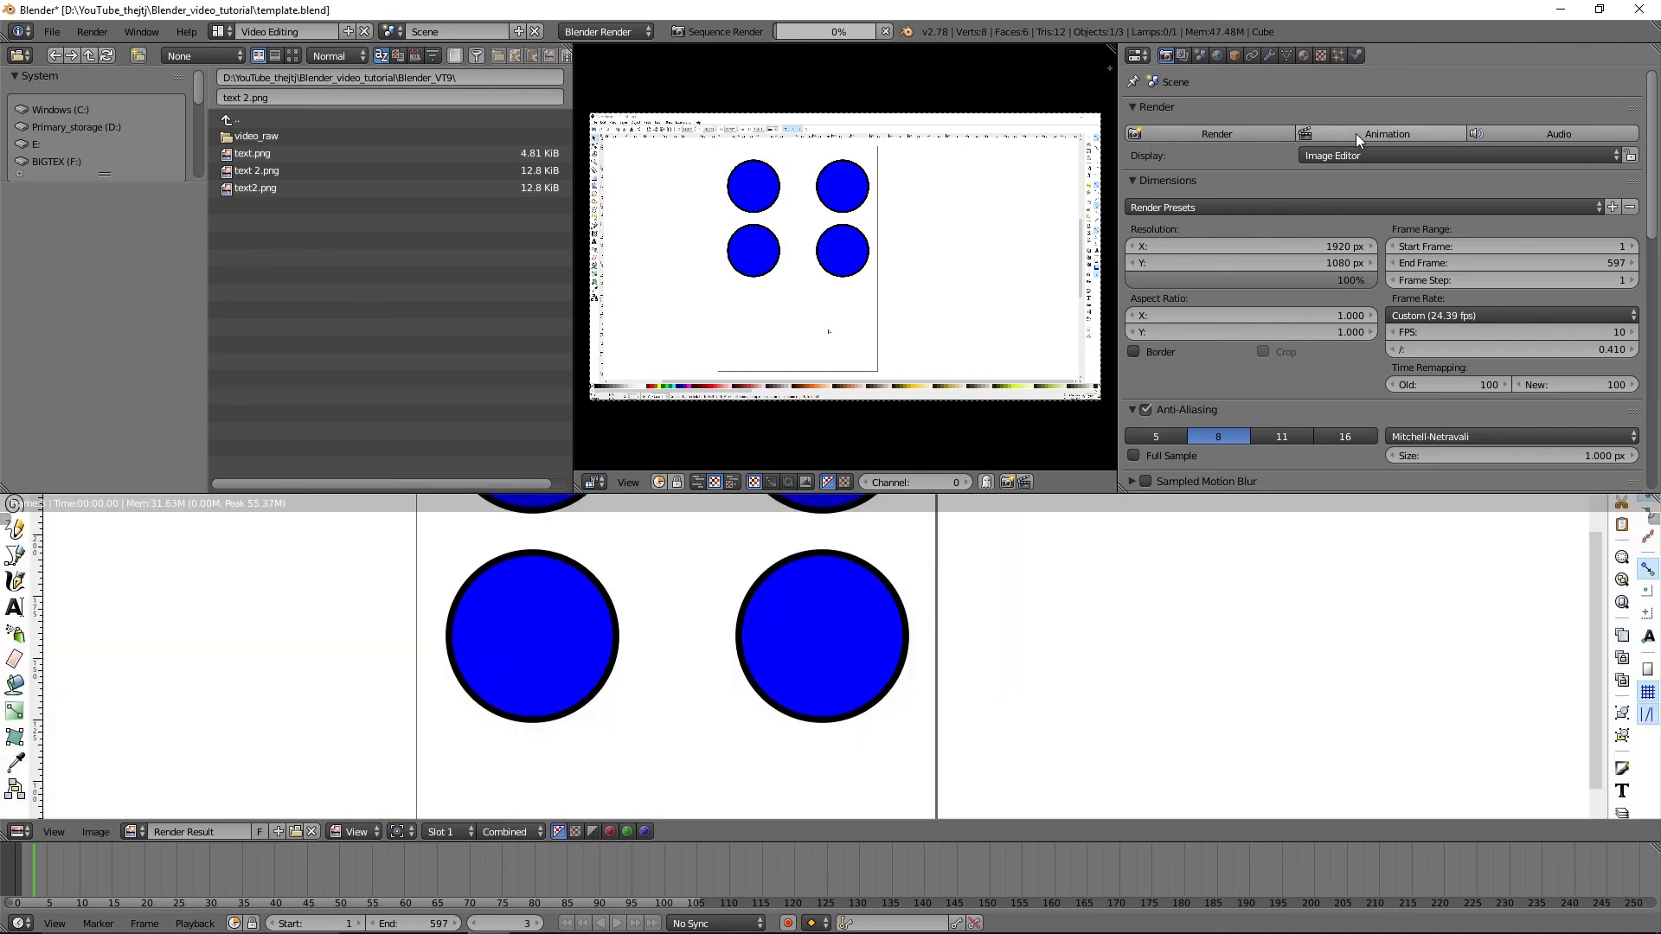